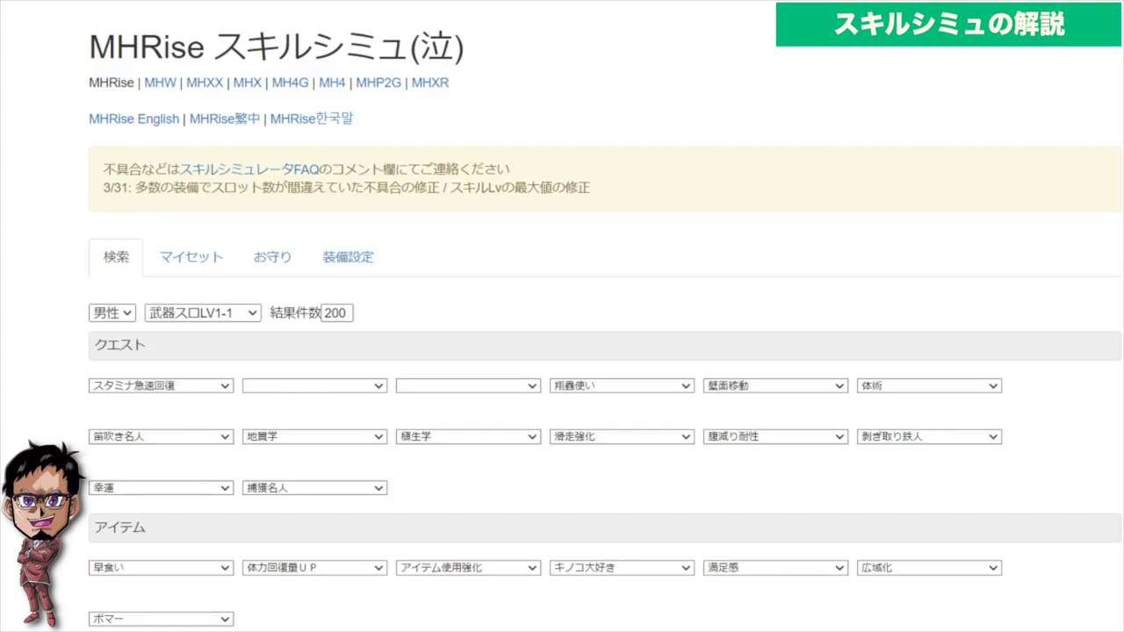
drag(89, 47, 467, 29)
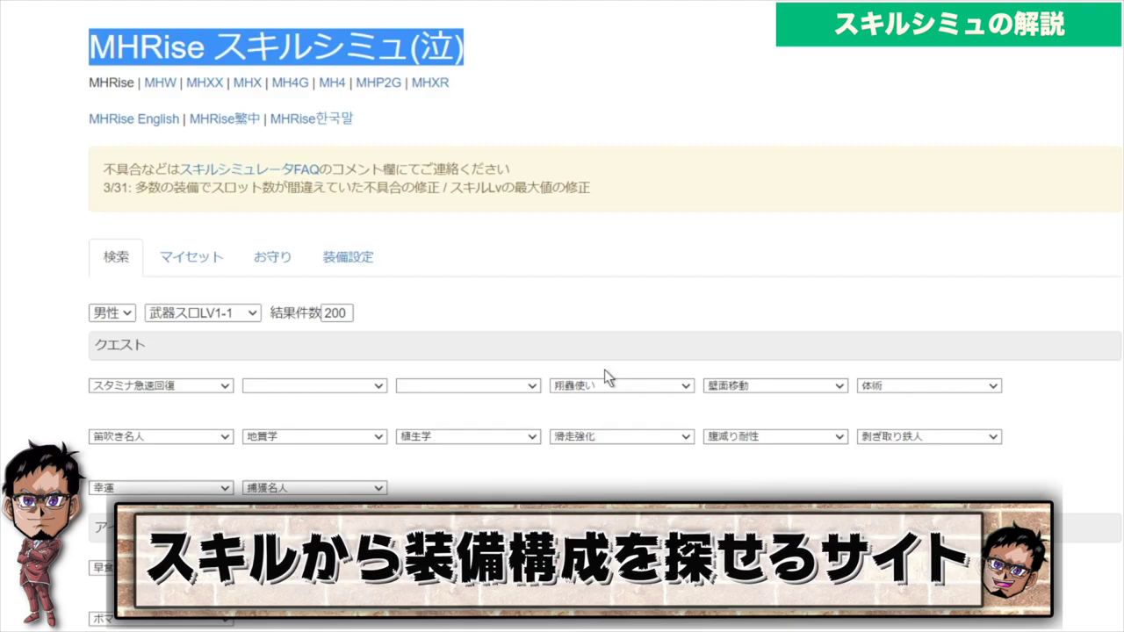
click(563, 41)
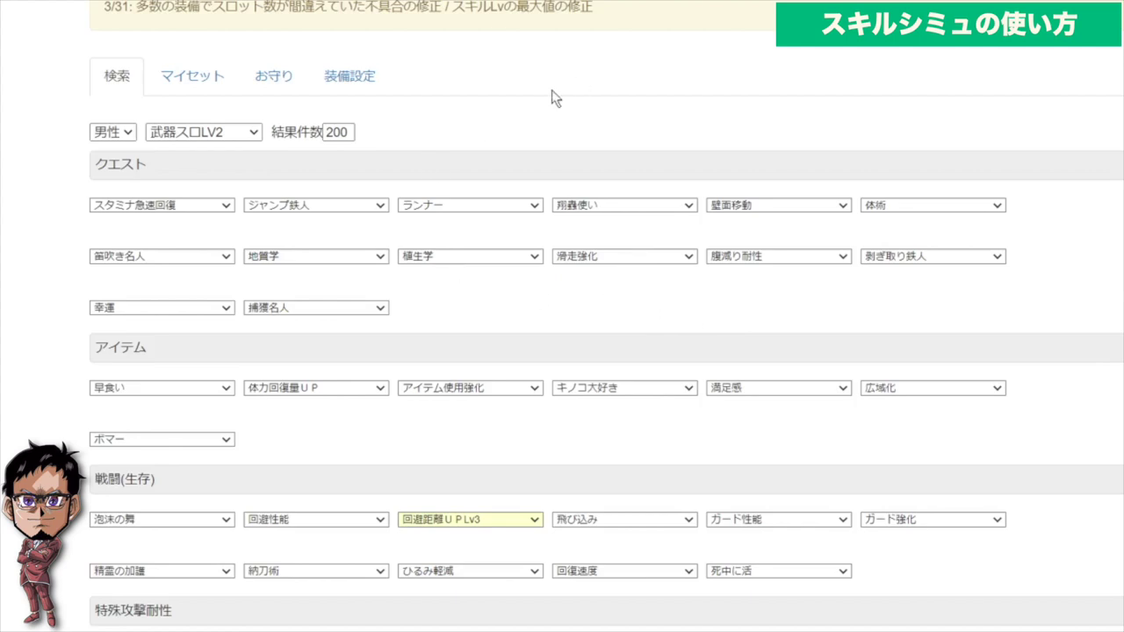
Set the search conditions to character gender 男性 and weapon slots 武器スロLV2.
click(127, 132)
click(132, 145)
click(224, 132)
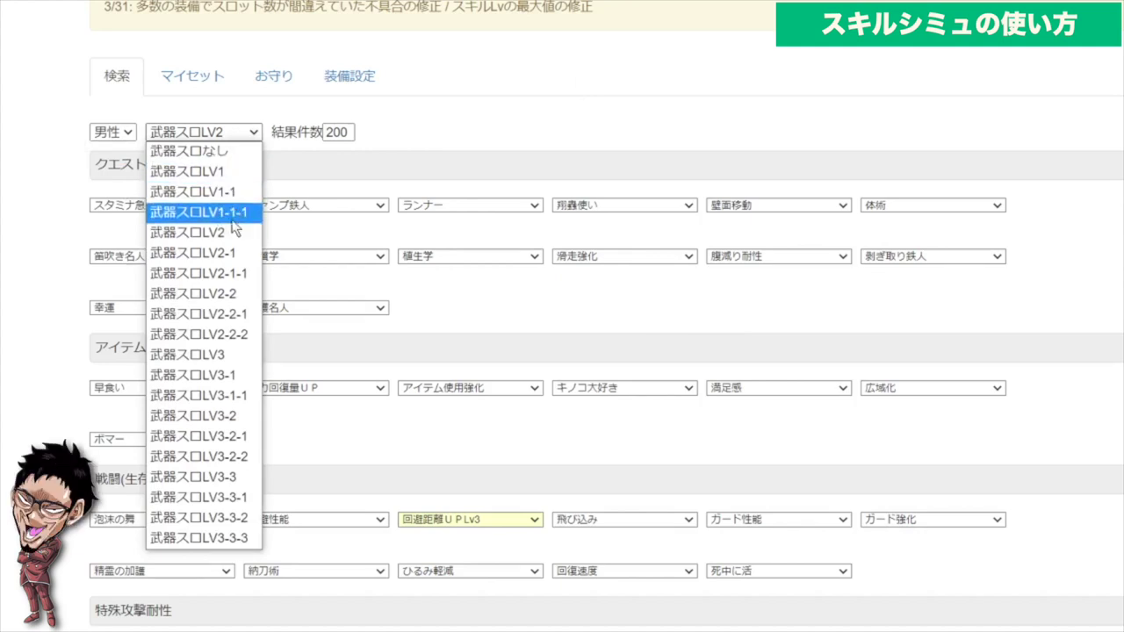
click(233, 232)
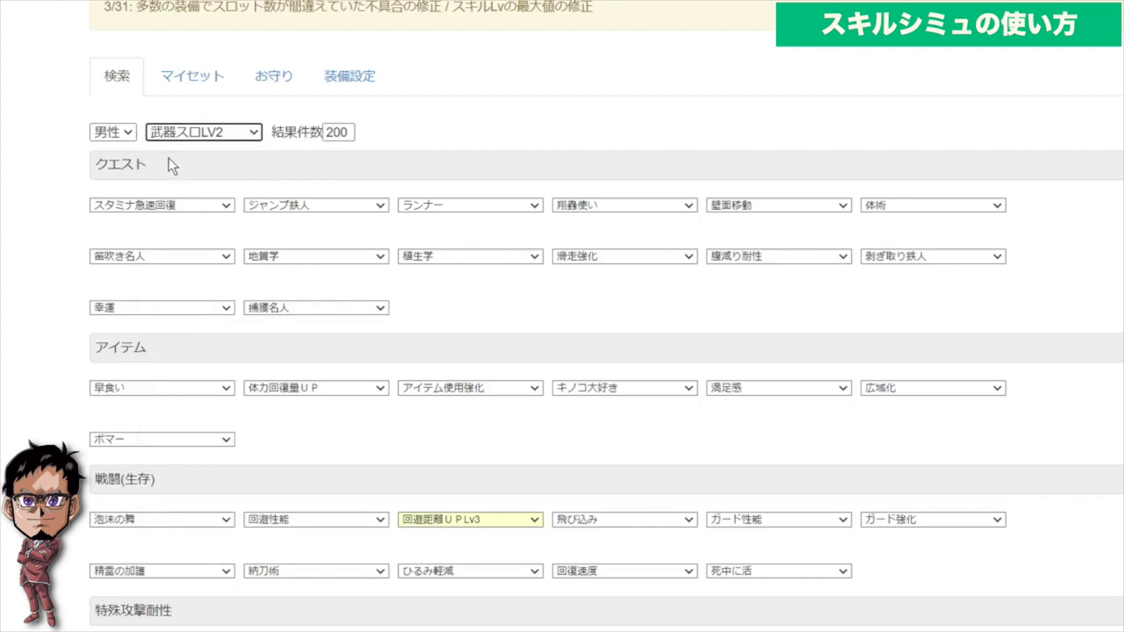
Set the 回避距離ＵＰ skill in the 戦闘(生存) category to Lv3.
scroll(559, 110, down, 1)
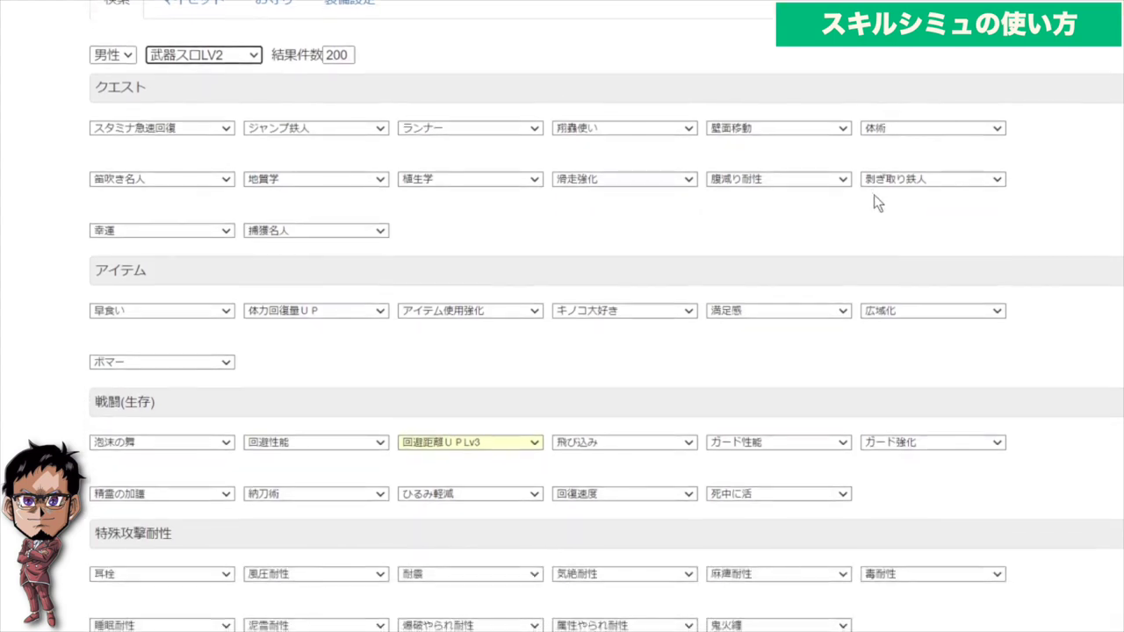
scroll(873, 201, down, 2)
scroll(852, 175, down, 2)
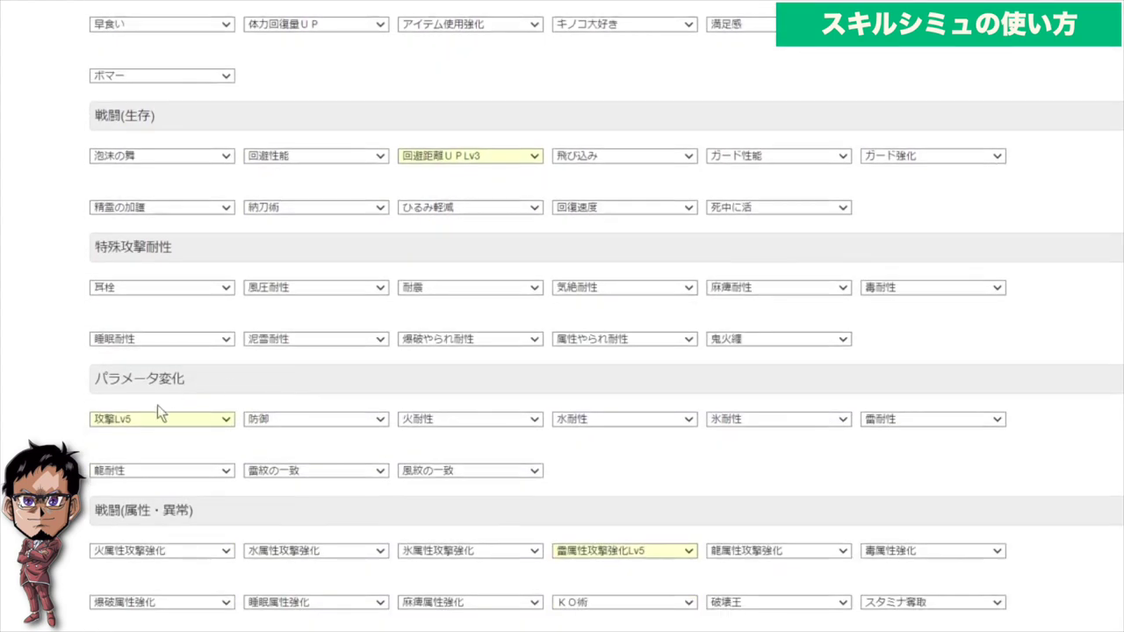
click(496, 157)
click(474, 220)
click(586, 156)
click(482, 109)
click(303, 157)
click(316, 154)
click(306, 159)
click(299, 254)
click(320, 156)
click(311, 174)
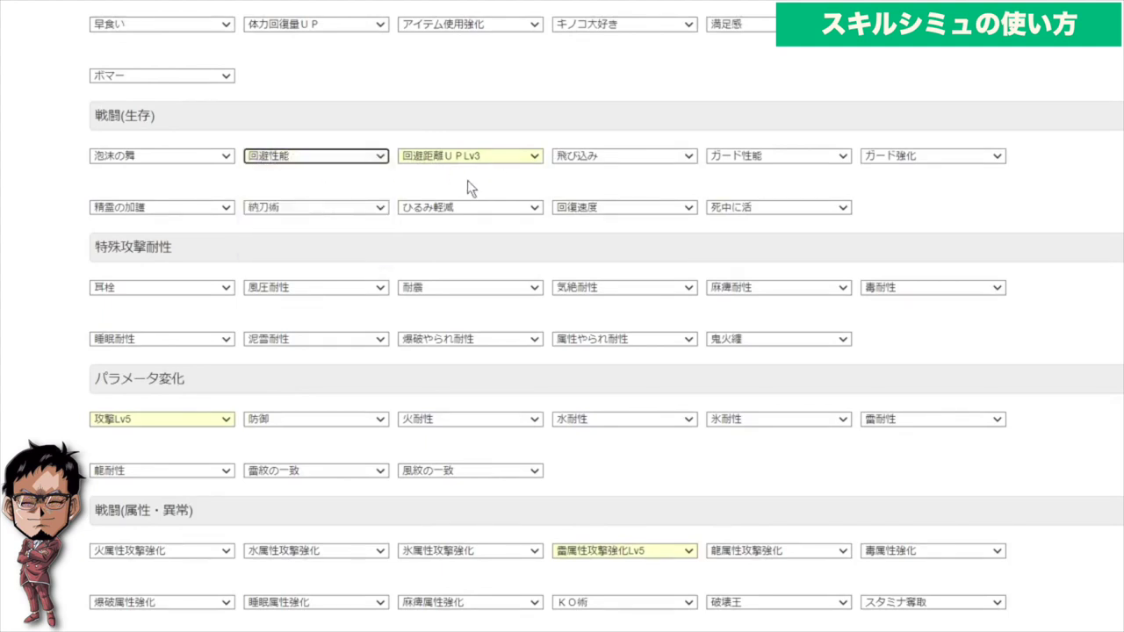
Set the 攻撃 skill in the パラメータ変化 category to Lv4.
scroll(335, 265, down, 3)
click(190, 273)
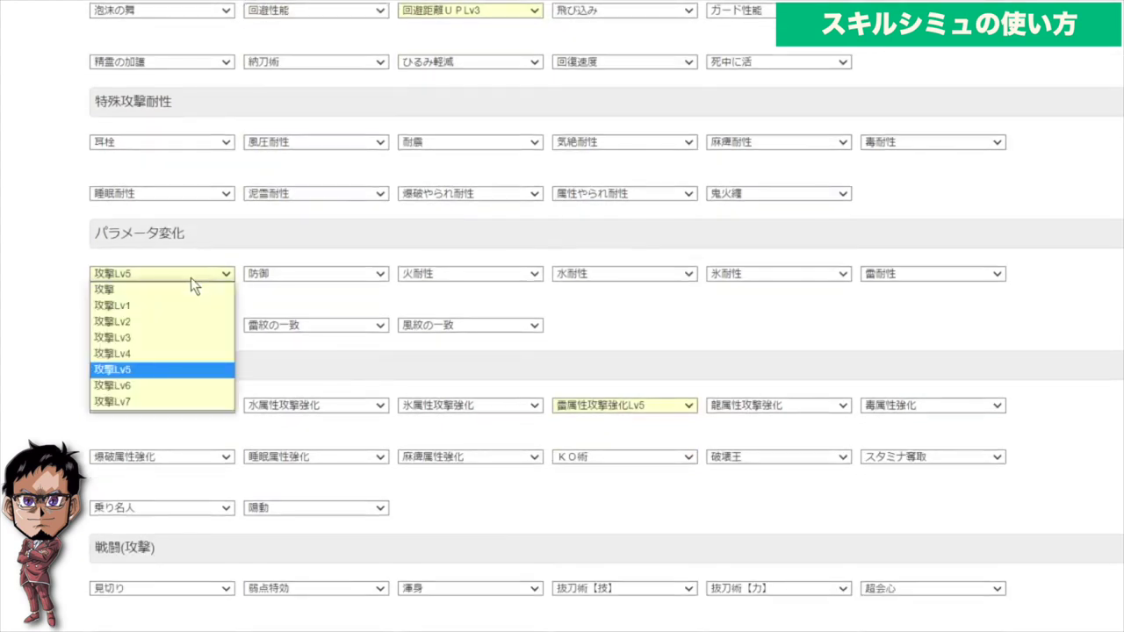
click(141, 355)
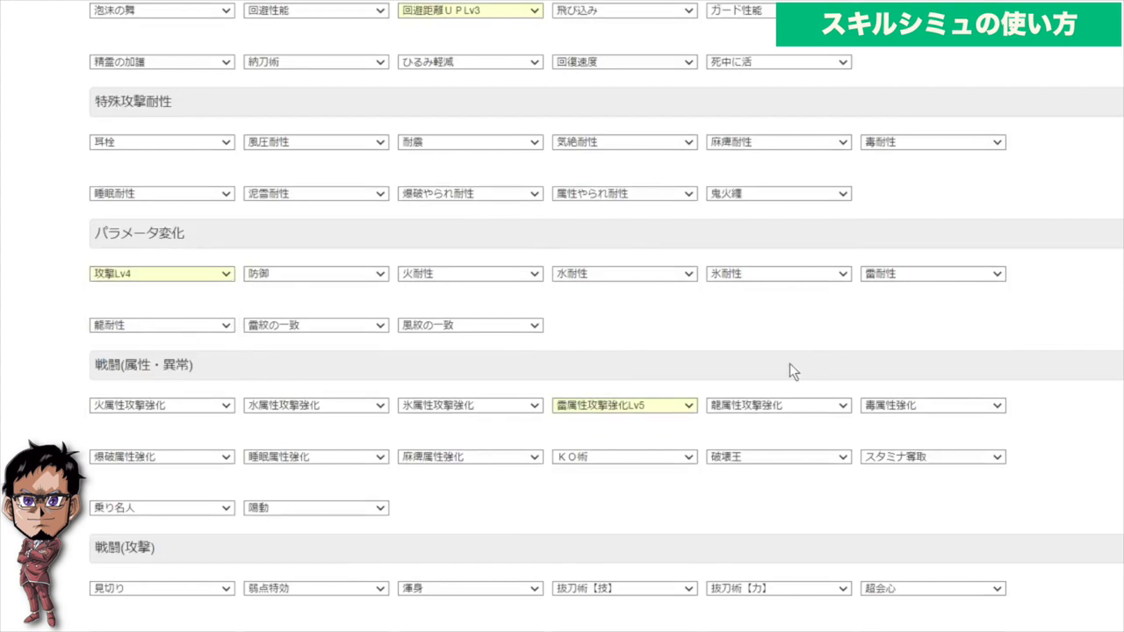
Set the 高速変形 skill in the 戦闘(攻撃) category to Lv3.
scroll(790, 363, down, 3)
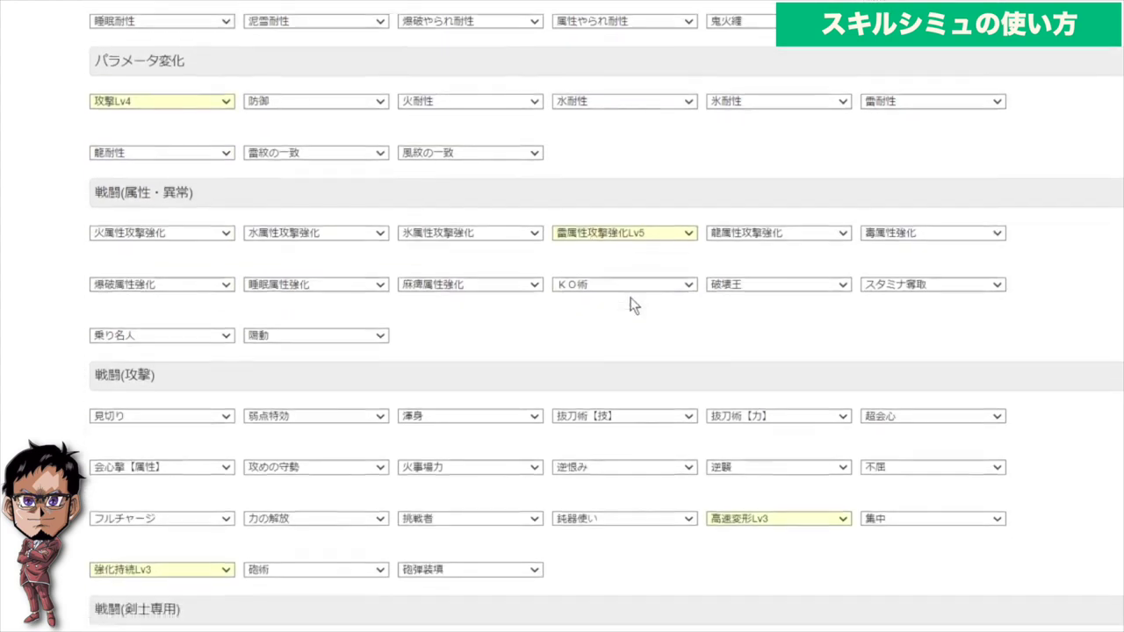
scroll(630, 305, down, 5)
click(775, 256)
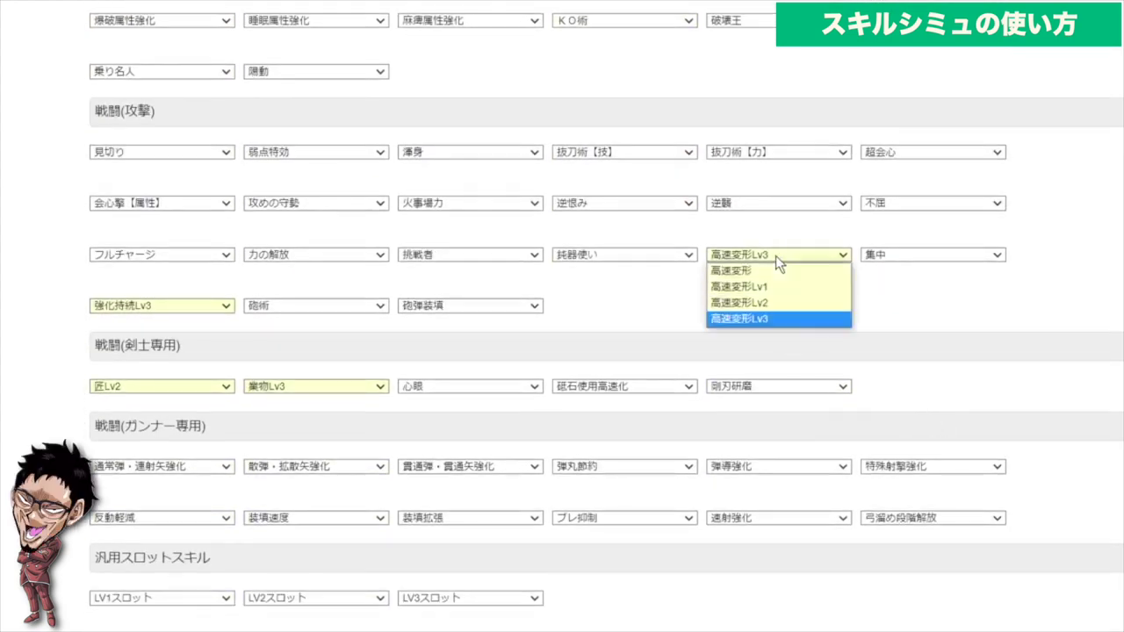
click(767, 316)
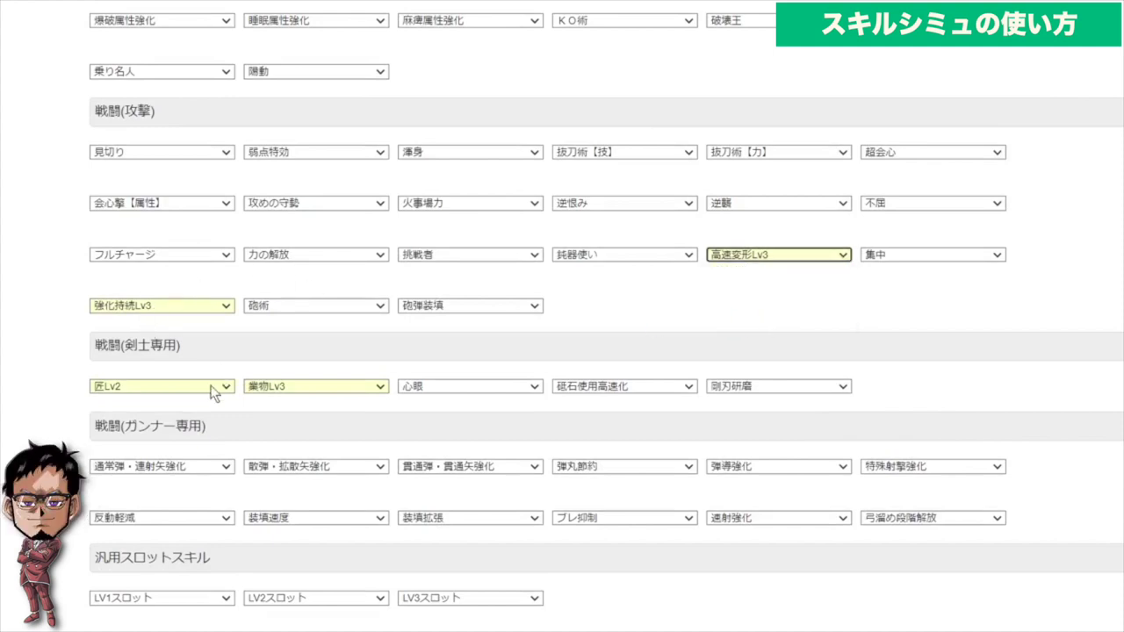
Search for armour sets that provide the selected skills and highlight the number of matches above the results.
scroll(947, 350, down, 3)
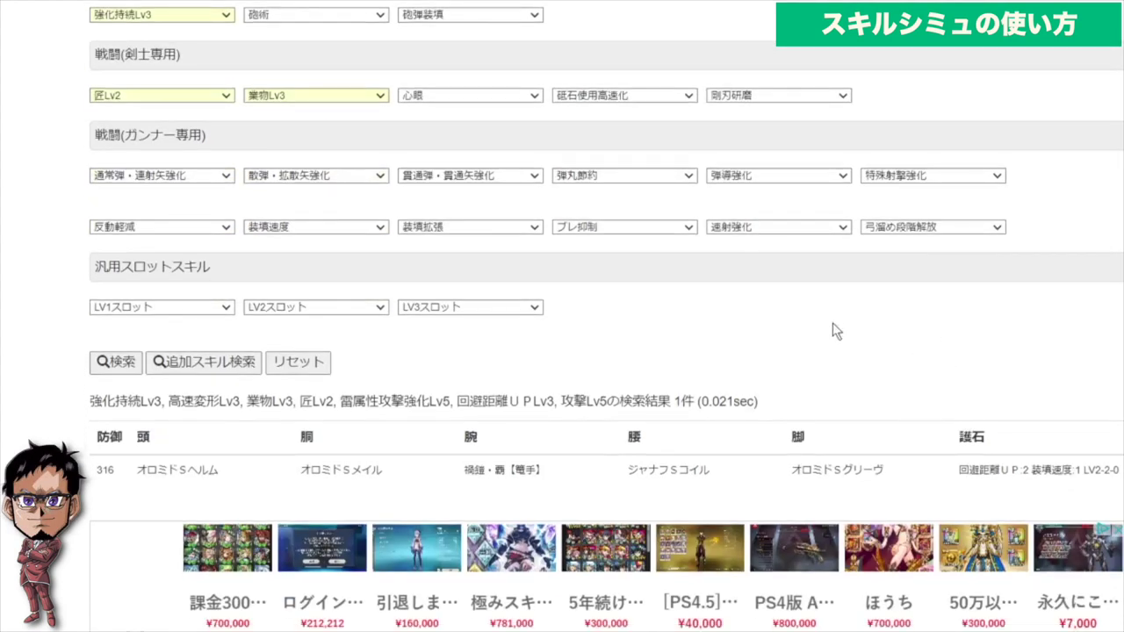
click(121, 369)
scroll(665, 355, down, 4)
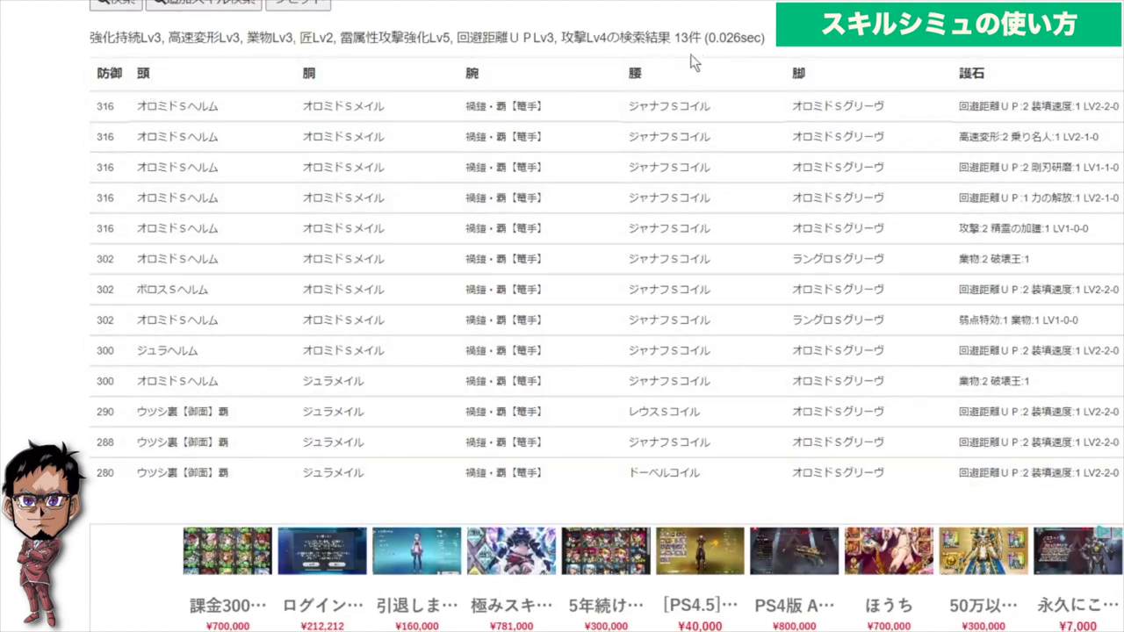
drag(672, 38, 704, 38)
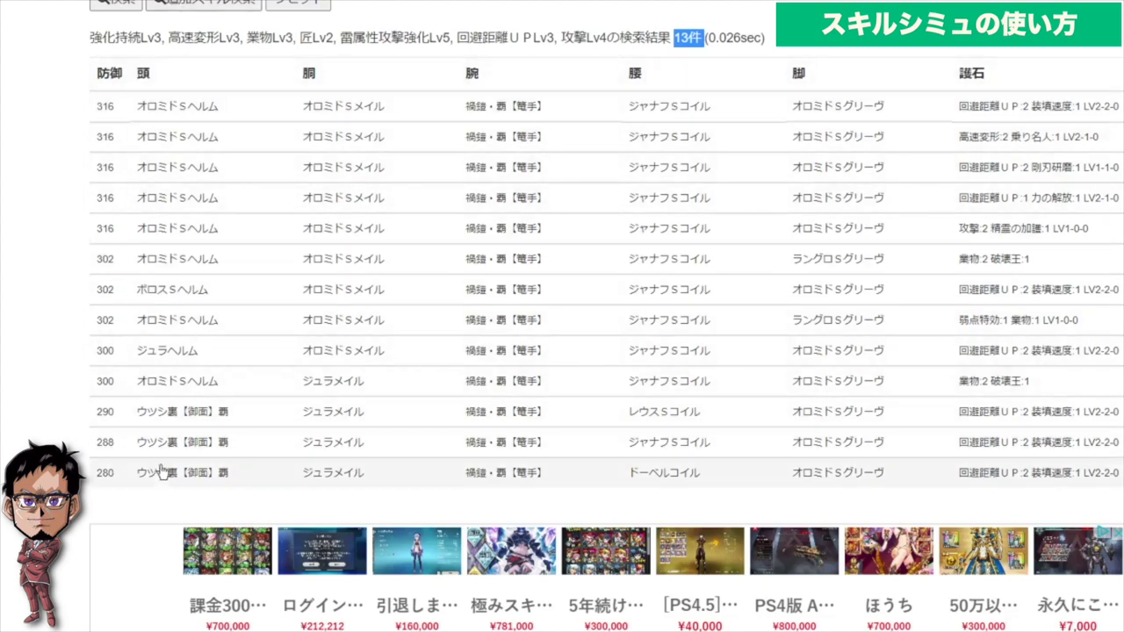
Expand the first armour set in the results and highlight the decorations listed in its 装飾品 row.
click(163, 124)
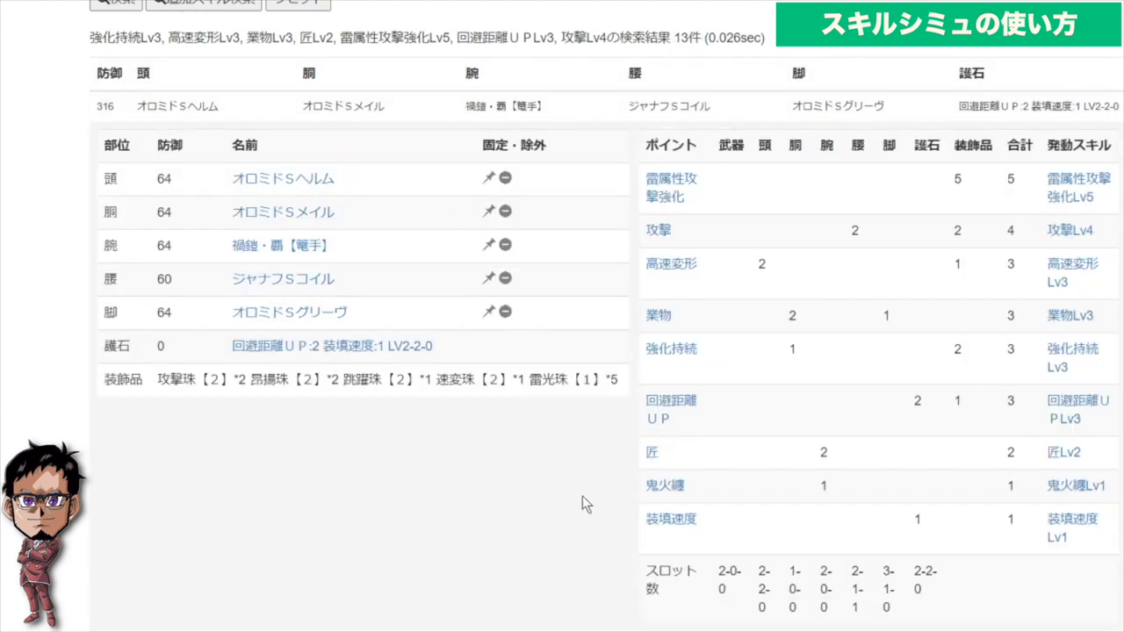
scroll(582, 497, down, 1)
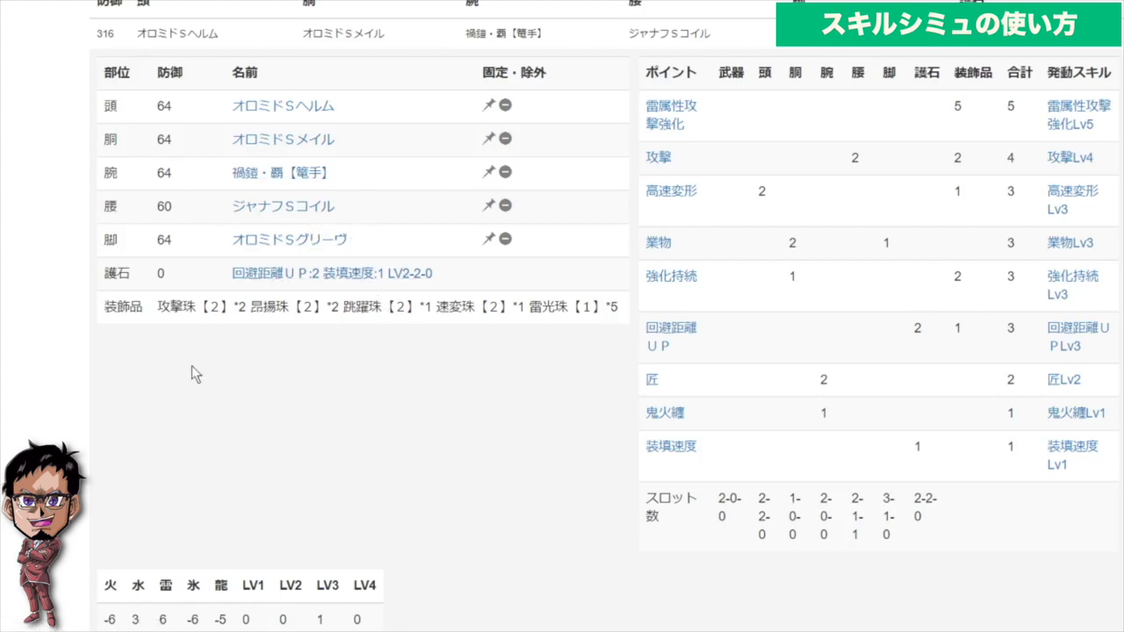
drag(105, 305, 612, 327)
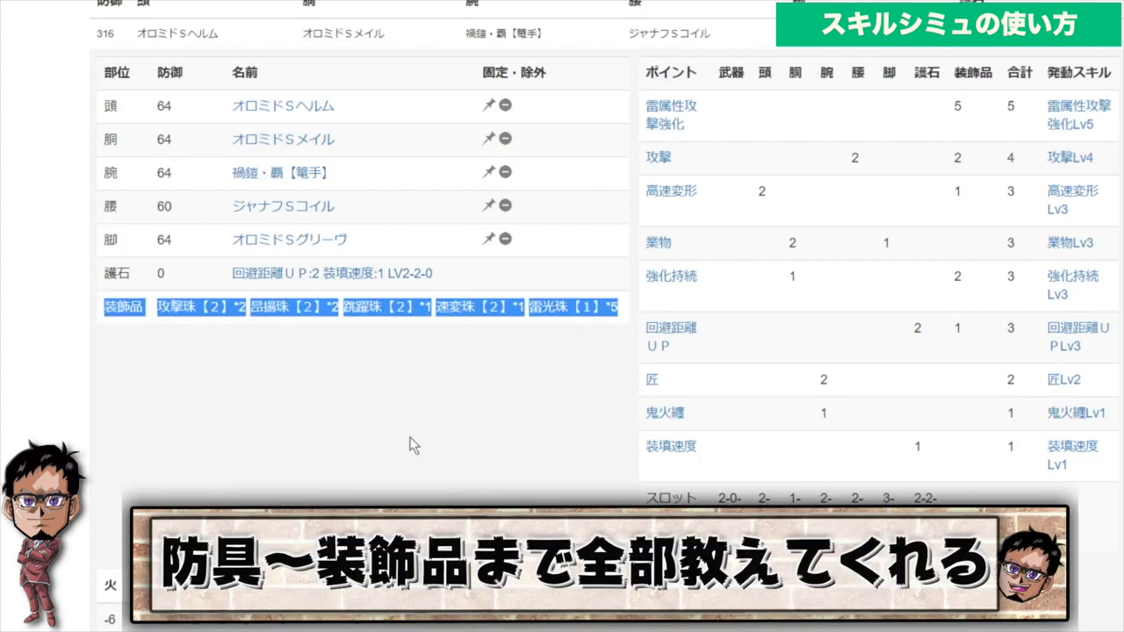
click(108, 302)
drag(156, 305, 627, 307)
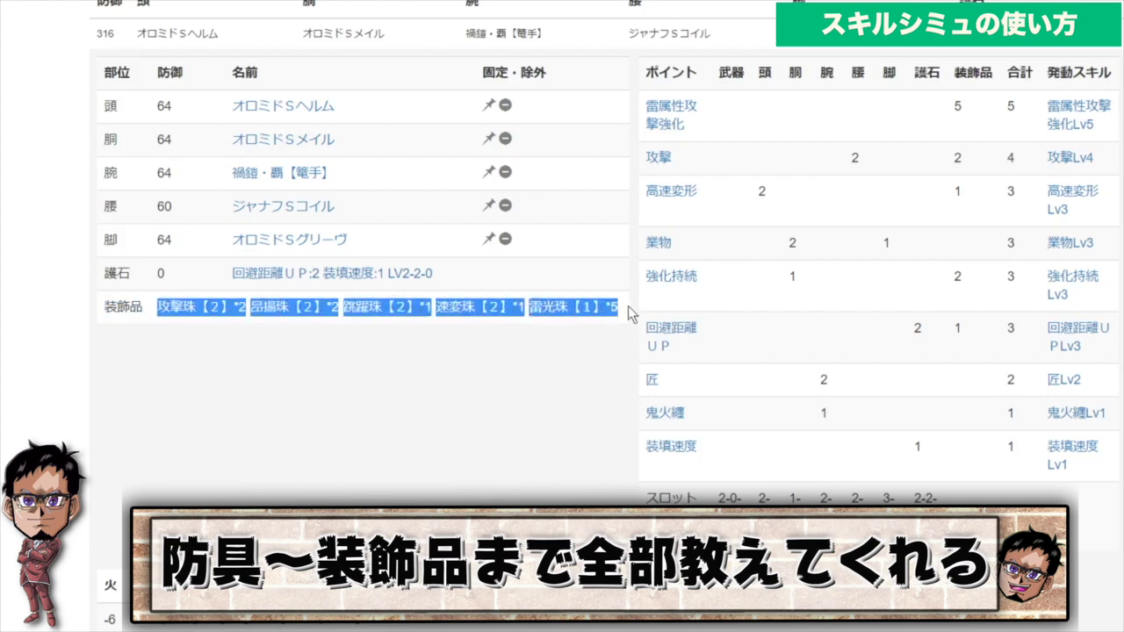
click(571, 395)
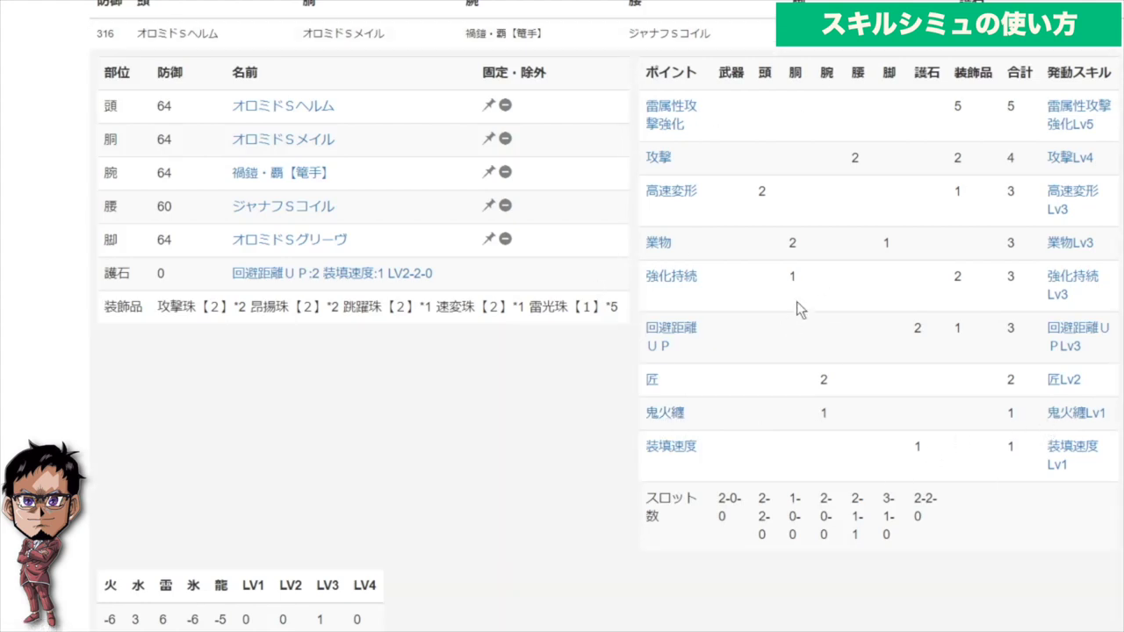
Examine the expanded set's elemental resistance values and remaining slots by level.
scroll(738, 354, down, 1)
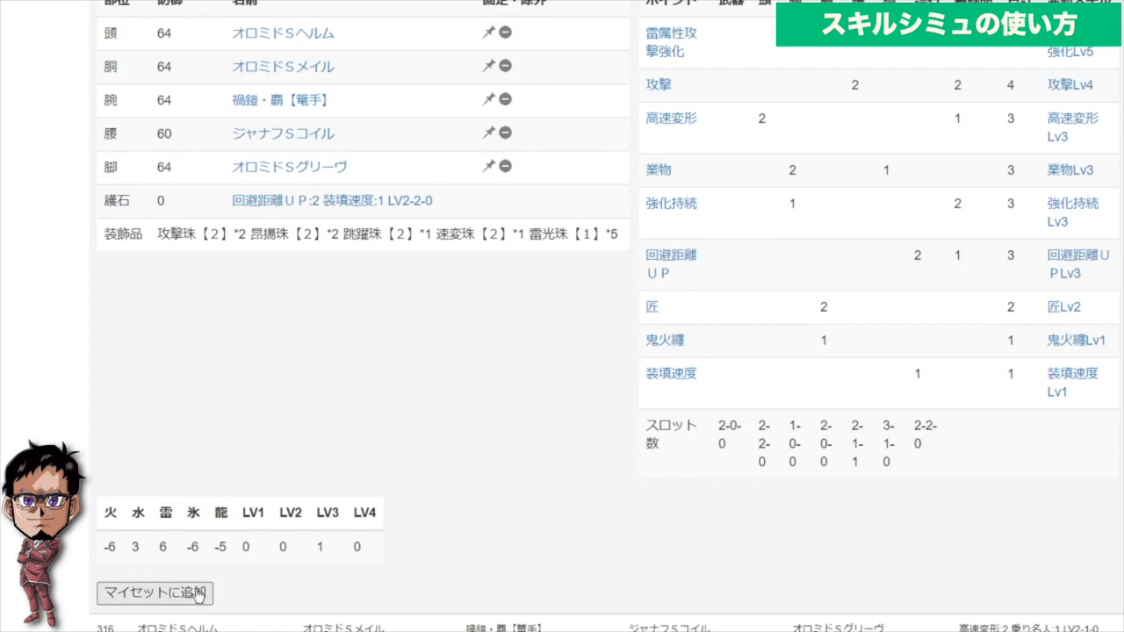
drag(101, 549, 369, 497)
click(485, 490)
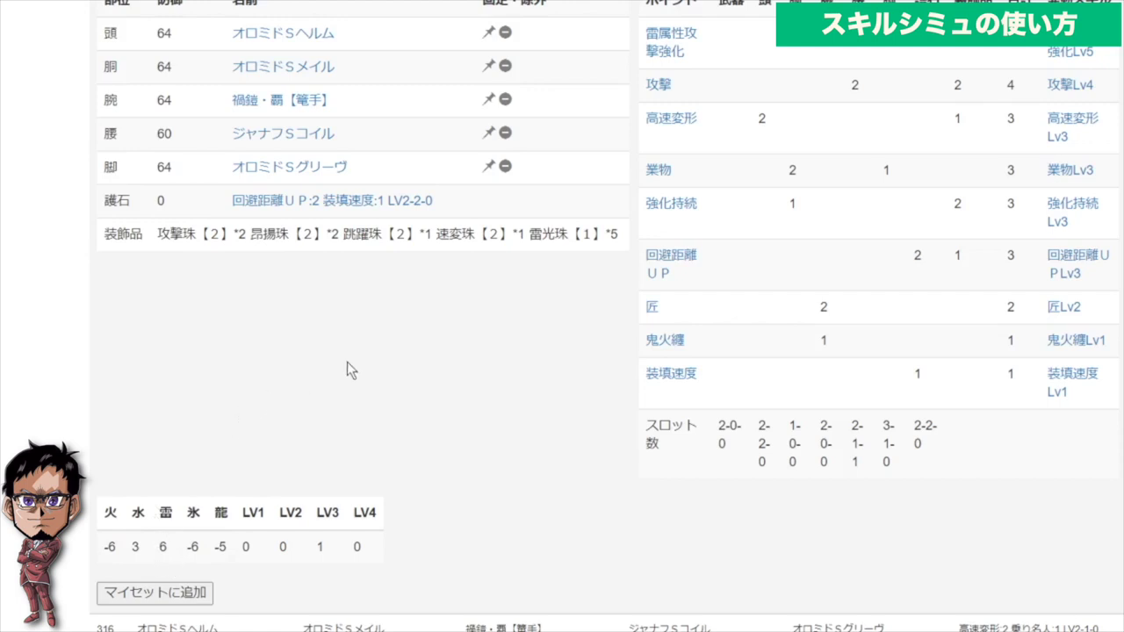
scroll(350, 360, up, 1)
scroll(350, 361, down, 1)
scroll(375, 404, up, 1)
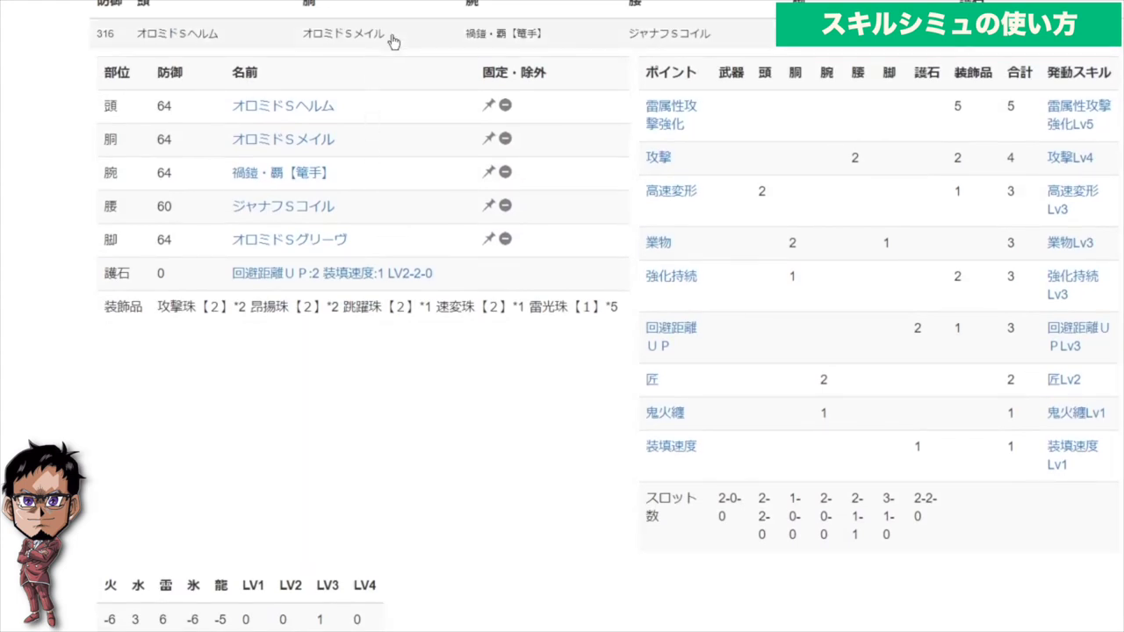
Highlight the 護石 row of the expanded armour set, then collapse the set's details.
click(392, 41)
click(389, 38)
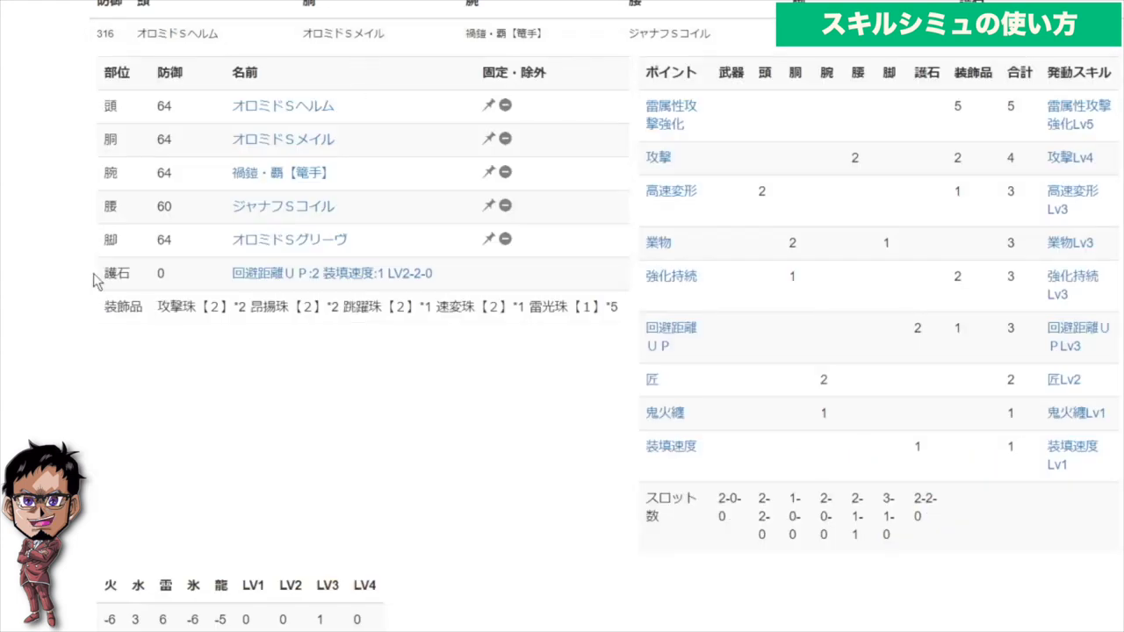
drag(103, 269, 462, 281)
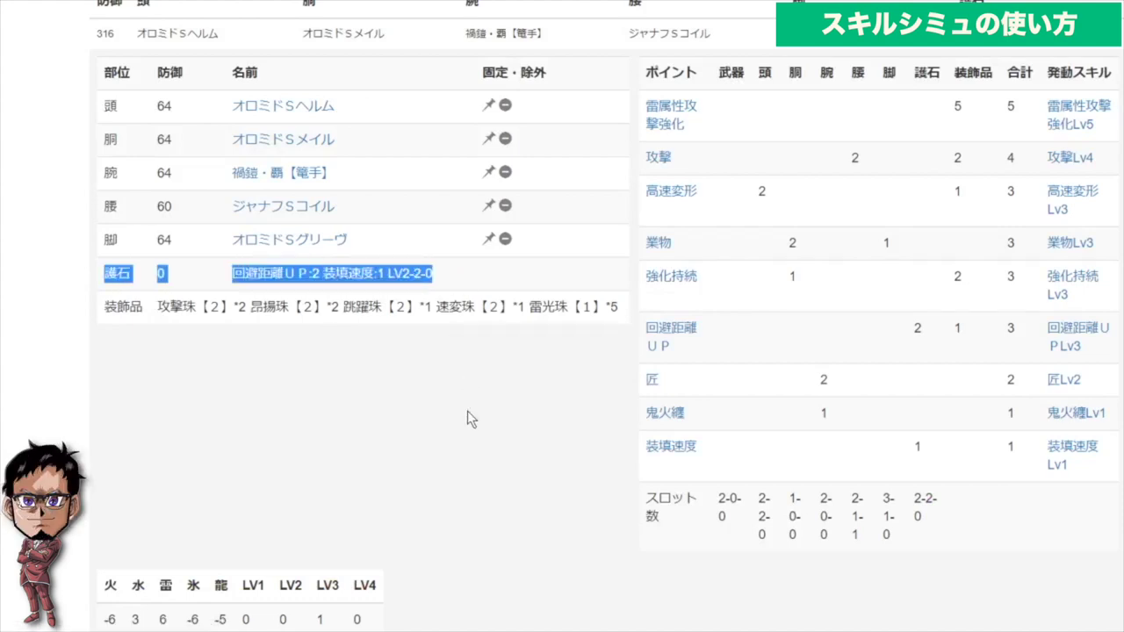
click(444, 42)
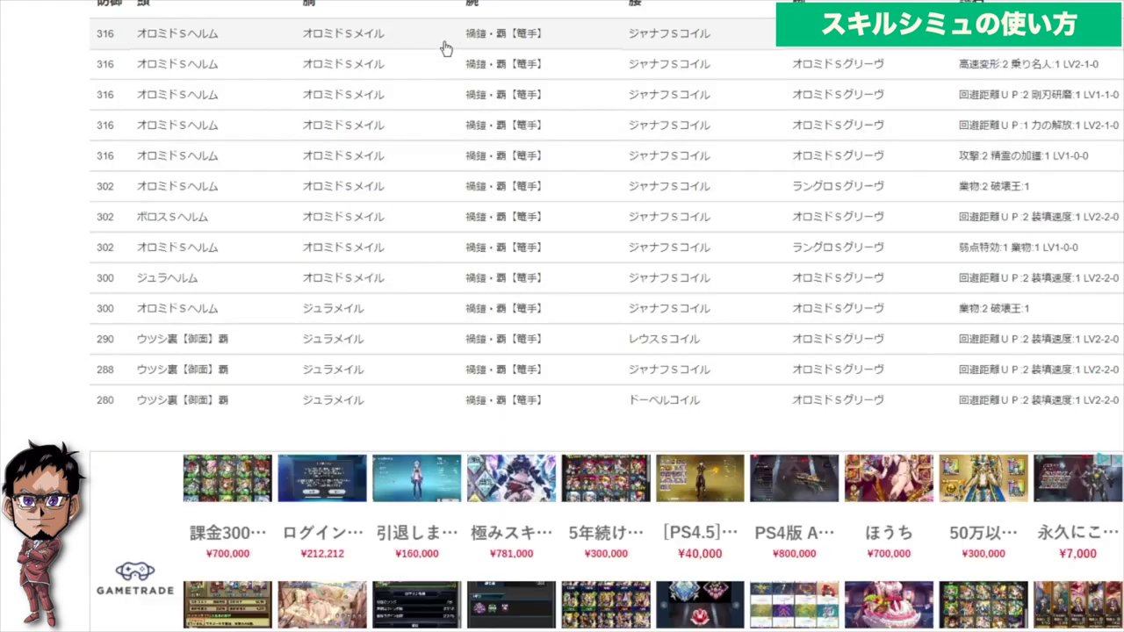
Show the registered お守り and look through the whole list down to the import/export area.
scroll(30, 355, up, 3)
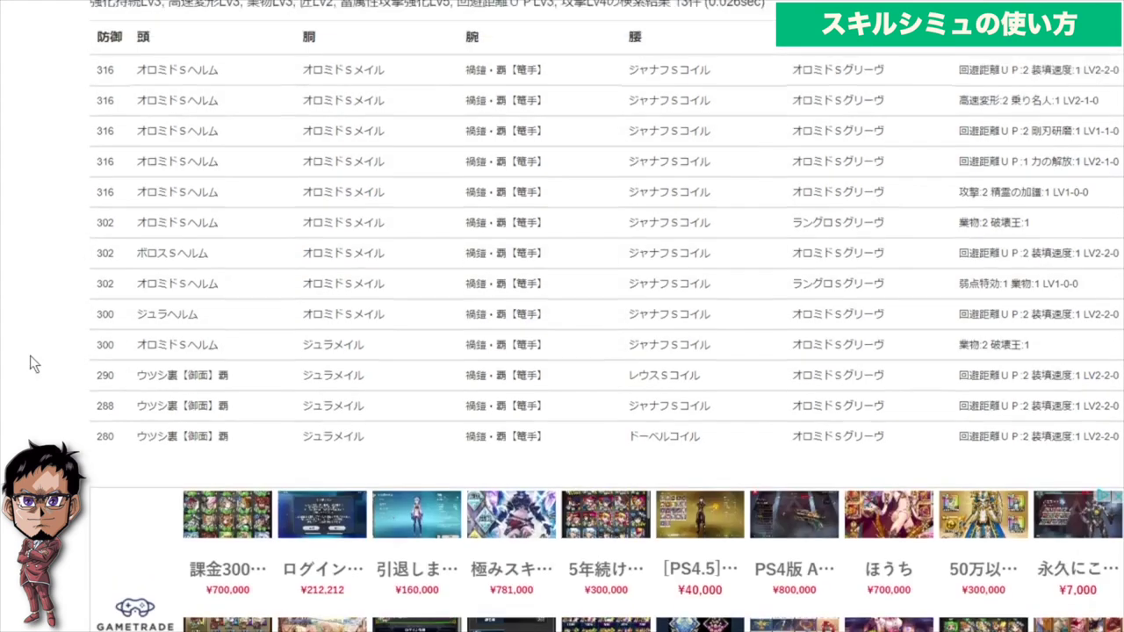
scroll(30, 355, up, 15)
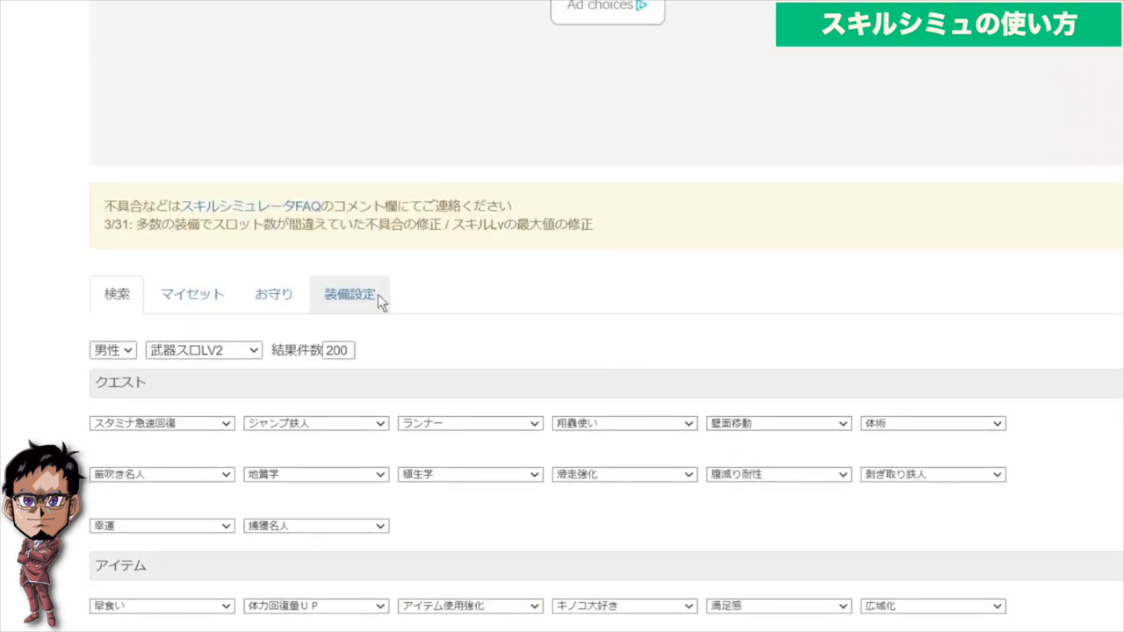
click(264, 298)
scroll(82, 330, down, 4)
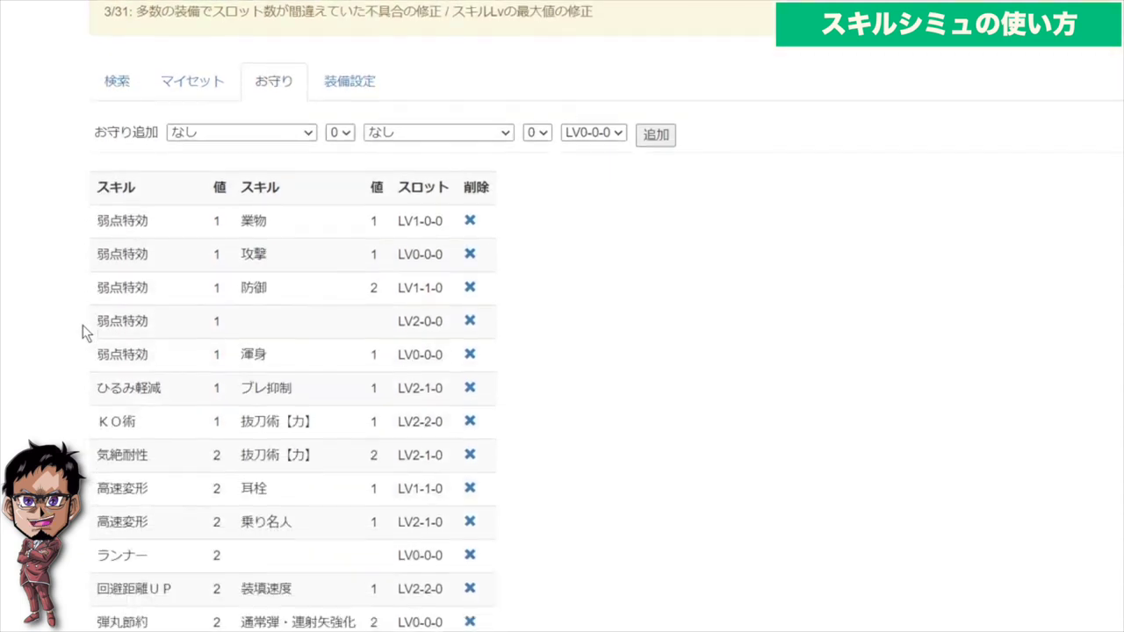
scroll(158, 166, down, 6)
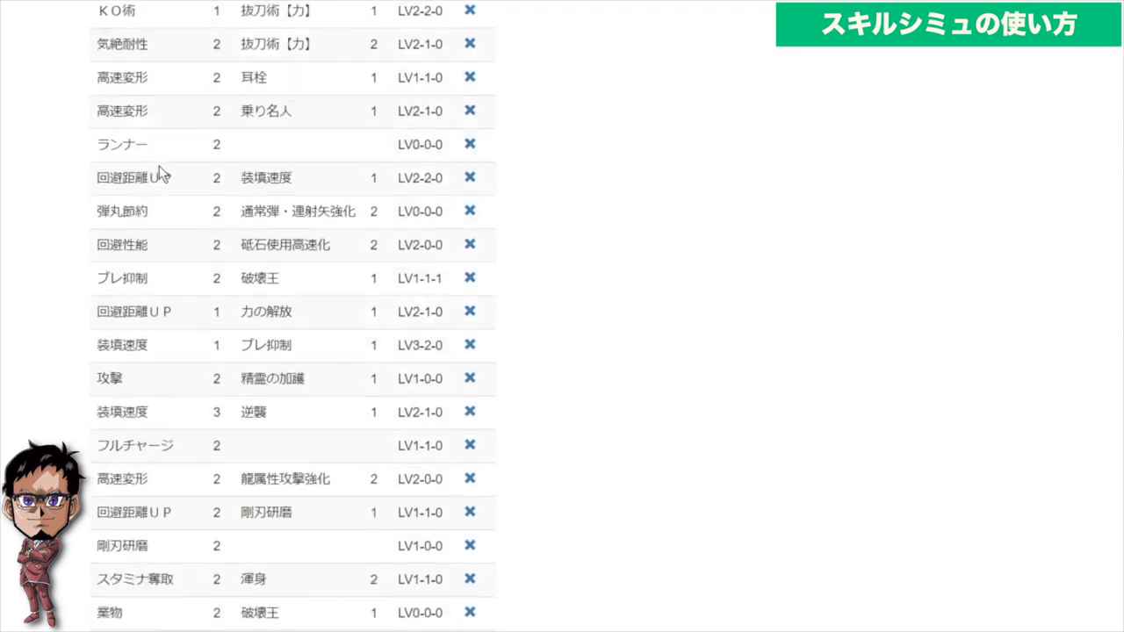
scroll(256, 185, down, 4)
scroll(260, 183, up, 5)
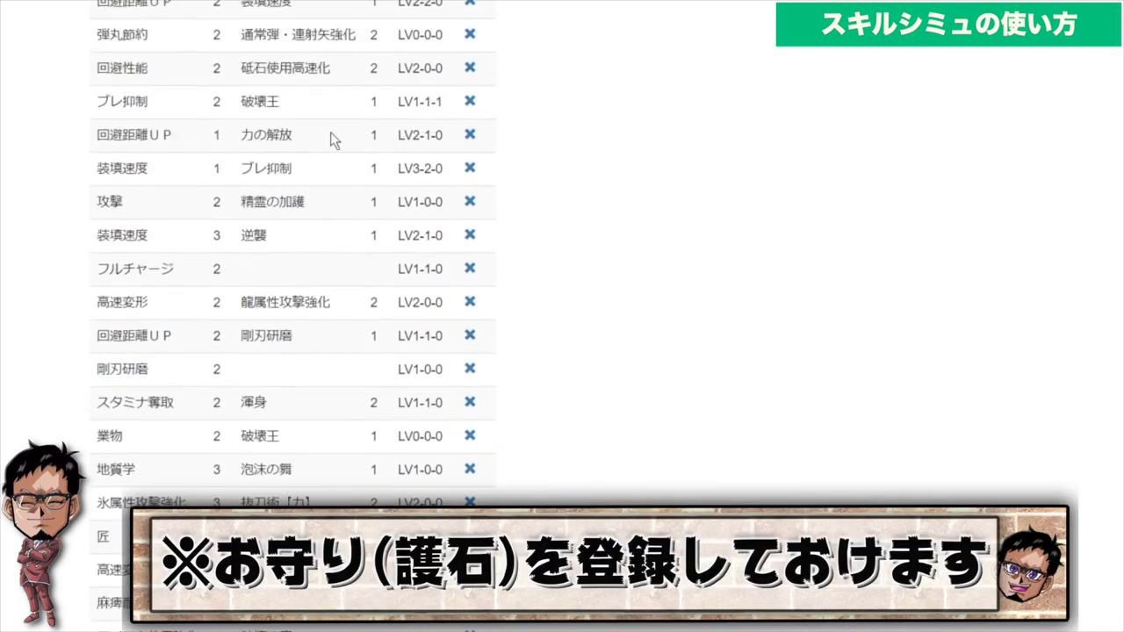
scroll(452, 360, up, 8)
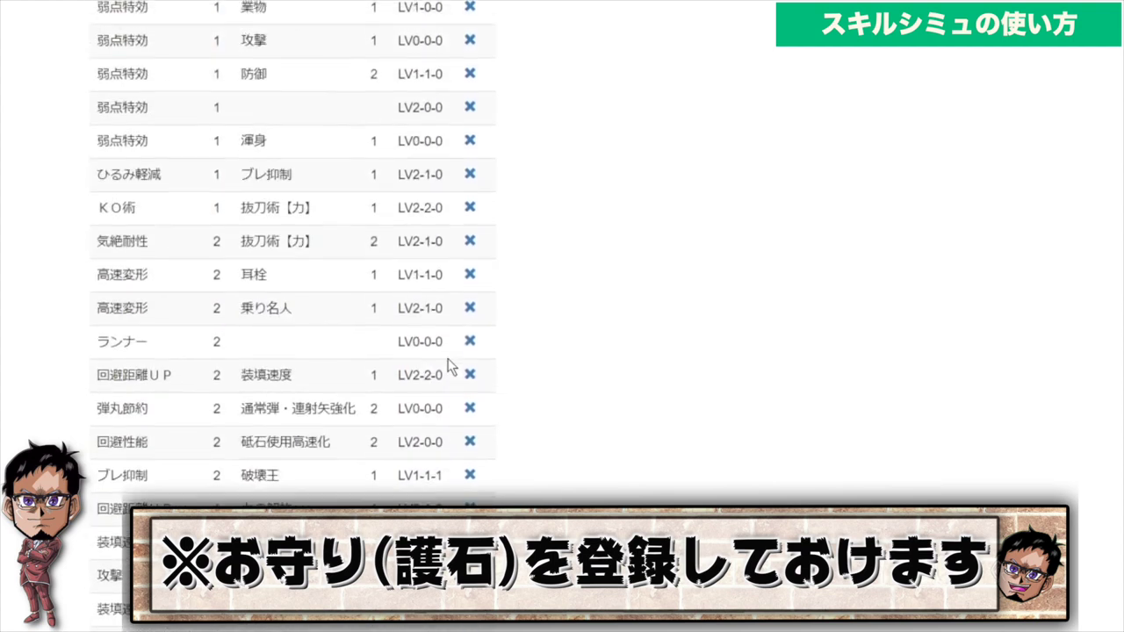
scroll(672, 338, down, 10)
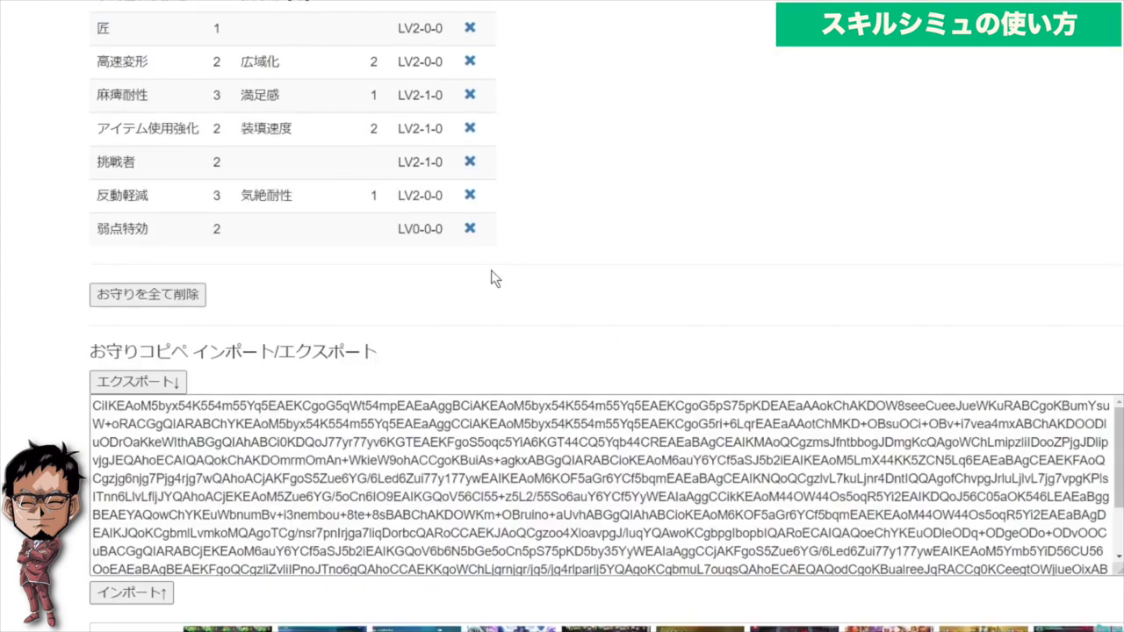
scroll(615, 252, up, 10)
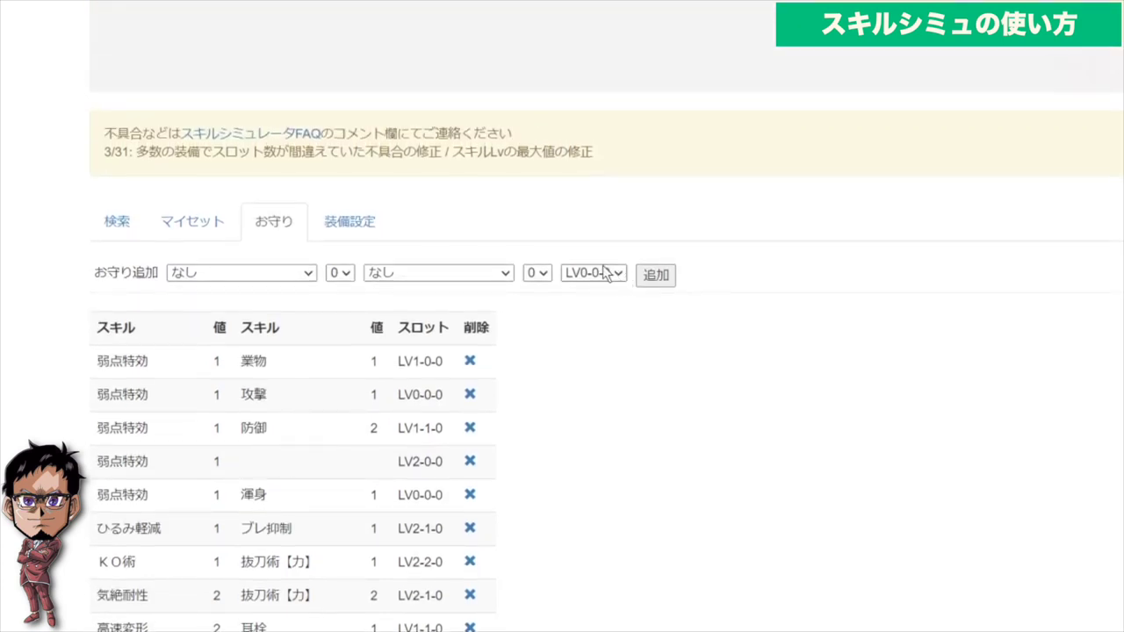
Set the first skill of a new お守り to 弱点特効 with value 2.
click(208, 272)
scroll(263, 162, down, 12)
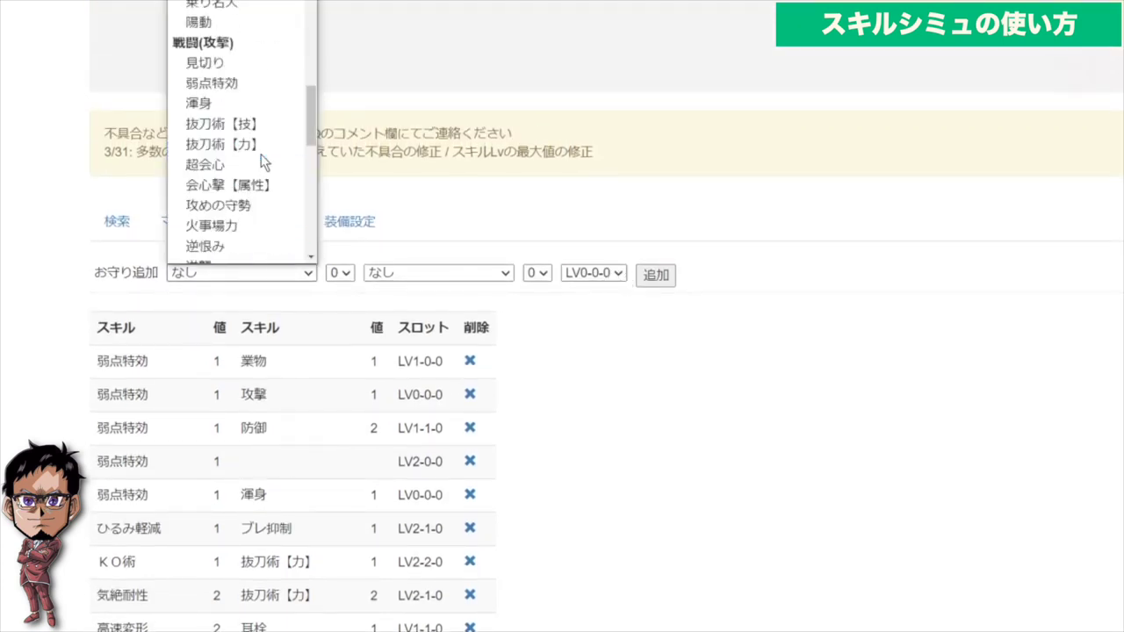
click(347, 199)
click(339, 274)
click(344, 321)
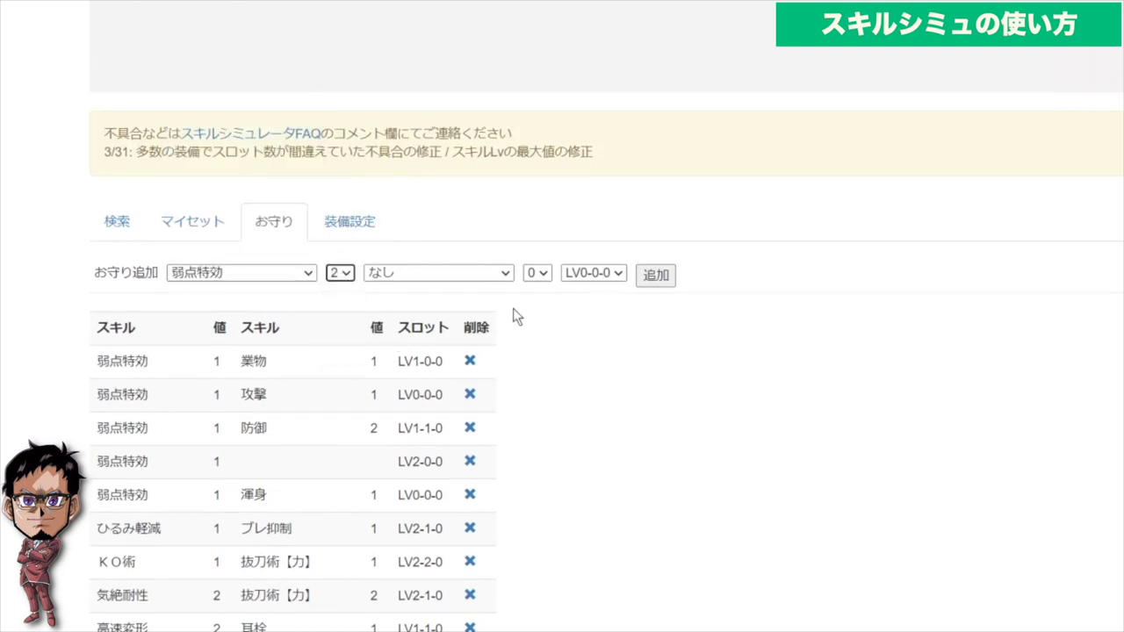
Set the new お守り's second skill to 攻撃 with value 2 and add it with slots LV0-0-0.
click(476, 270)
scroll(481, 184, down, 5)
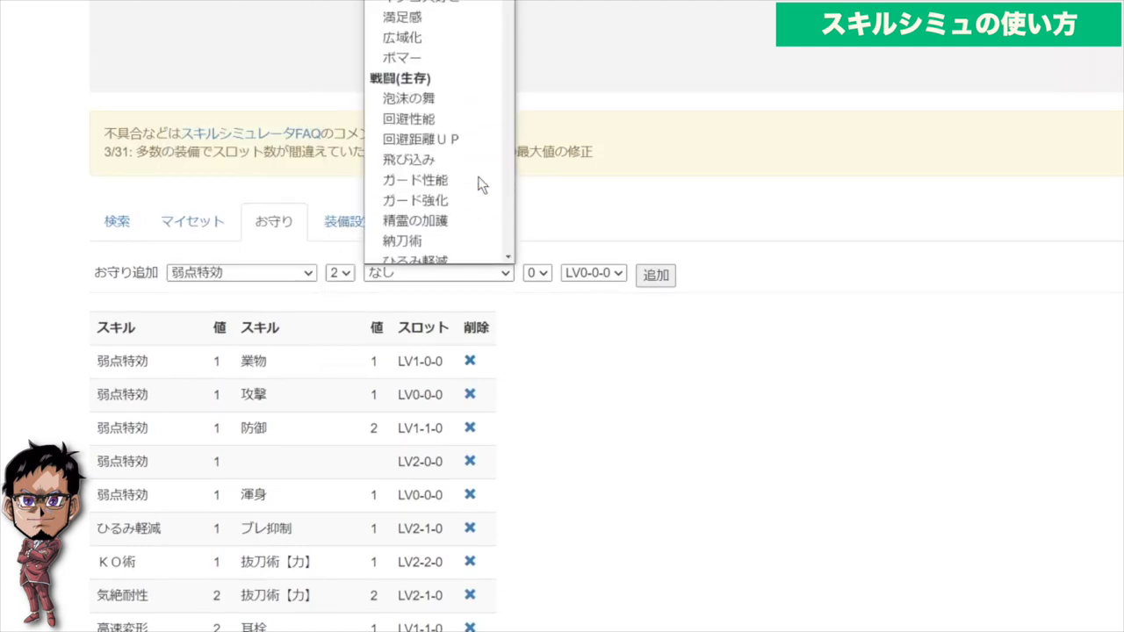
scroll(478, 186, down, 2)
scroll(469, 44, down, 6)
click(465, 6)
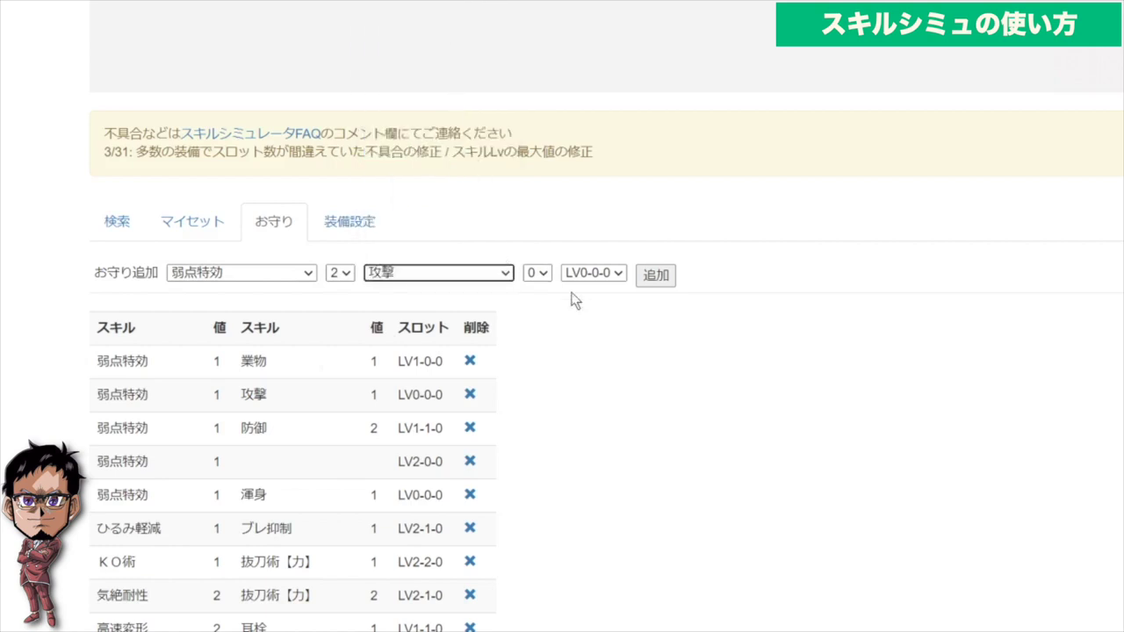
click(537, 273)
click(534, 324)
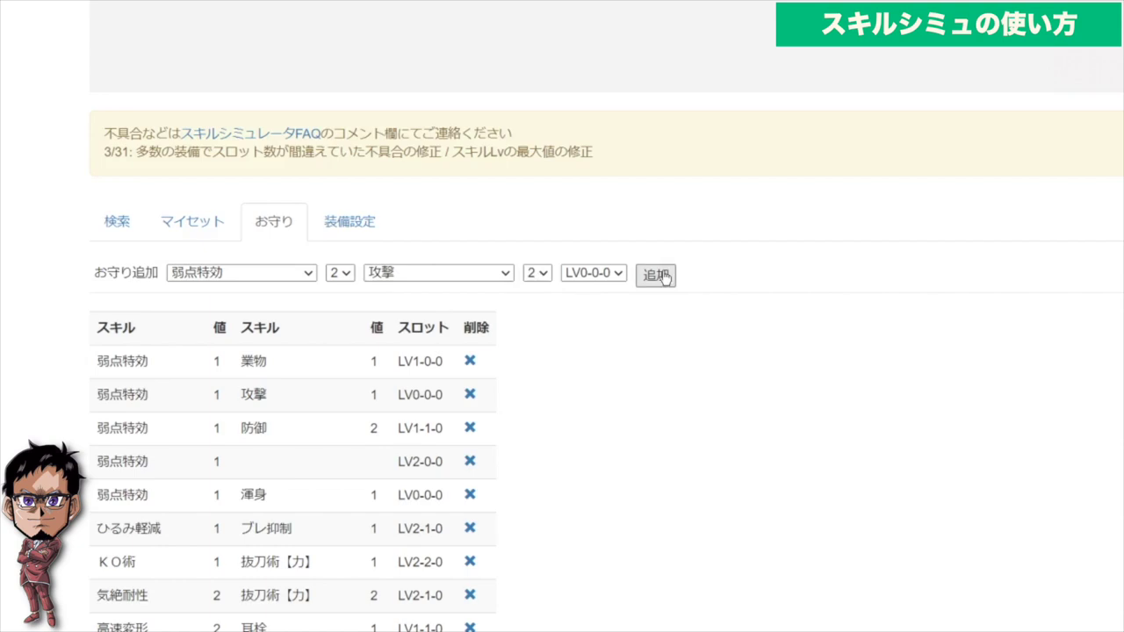
Find the newly added 弱点特効 2 / 攻撃 2 charm at the end of the list and highlight its row.
scroll(676, 481, down, 13)
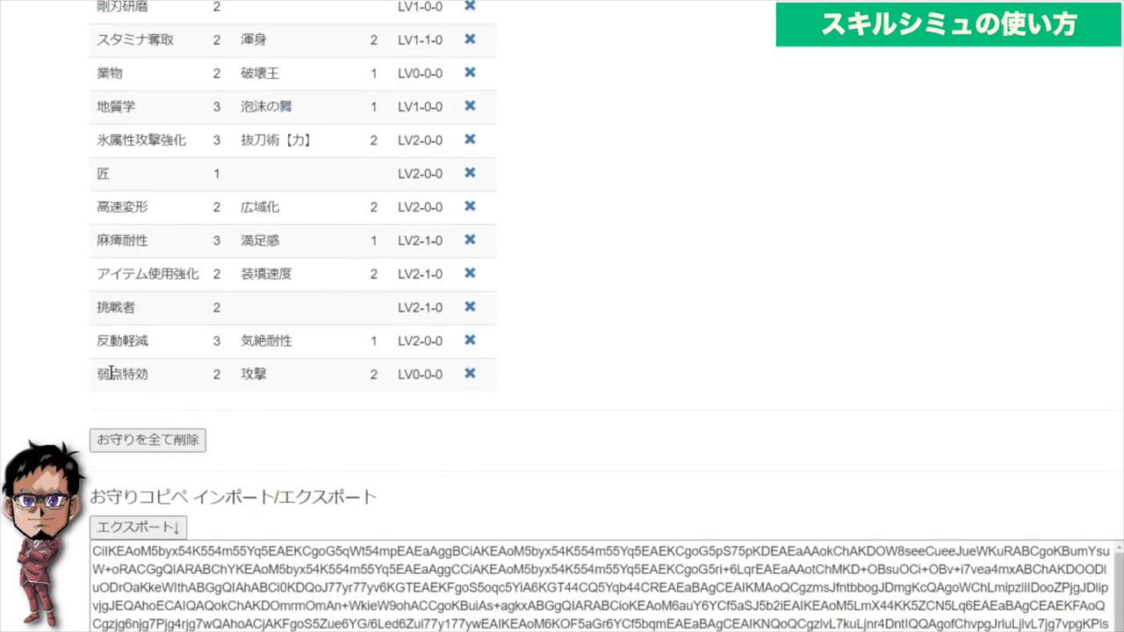
drag(99, 373, 349, 397)
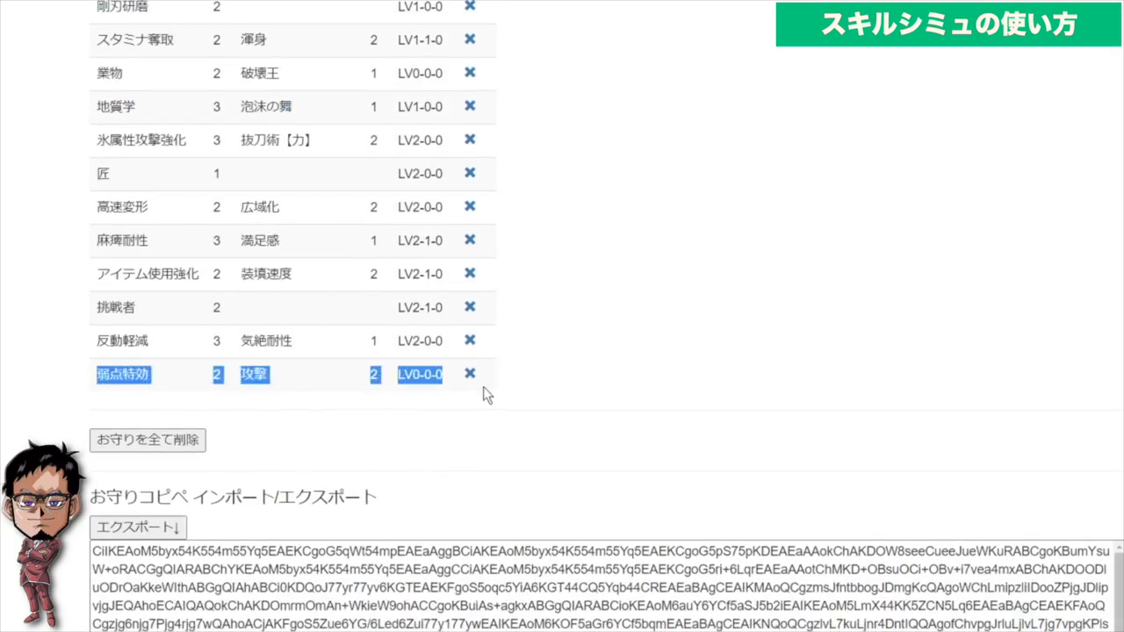
scroll(682, 286, up, 15)
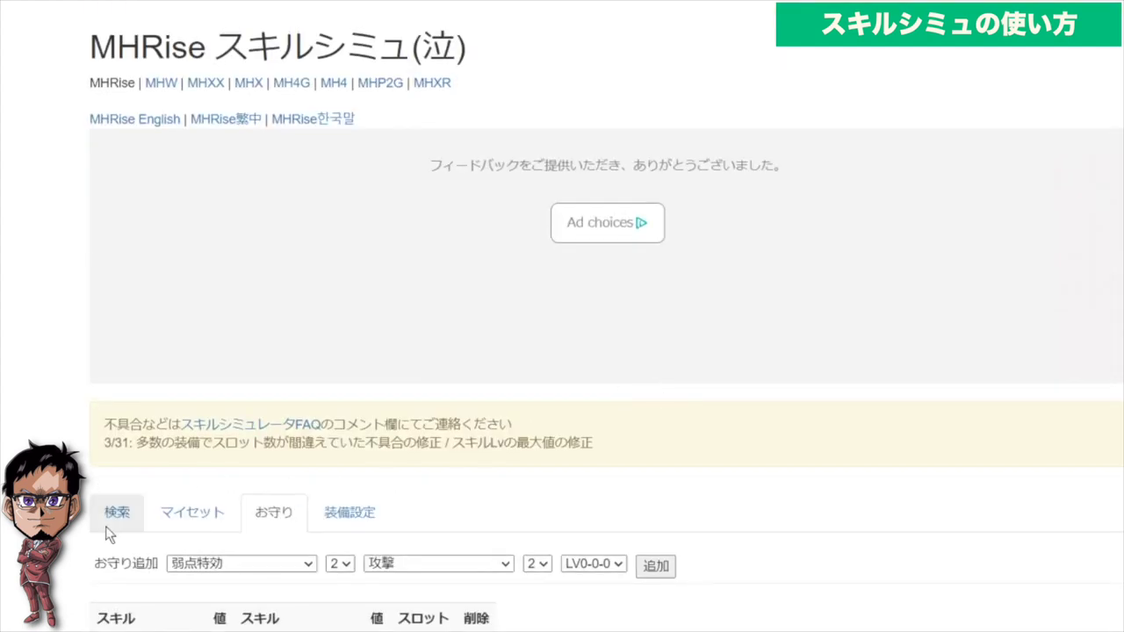
Return to the 検索 page and look over the chosen skill conditions and the armour set results.
click(109, 512)
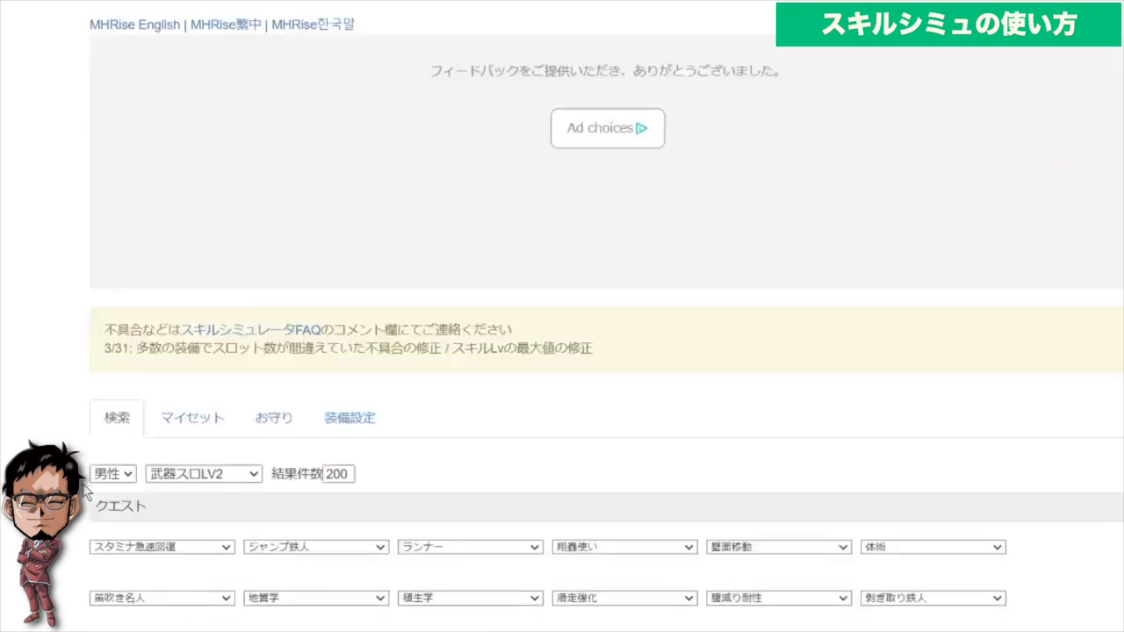
scroll(426, 246, down, 6)
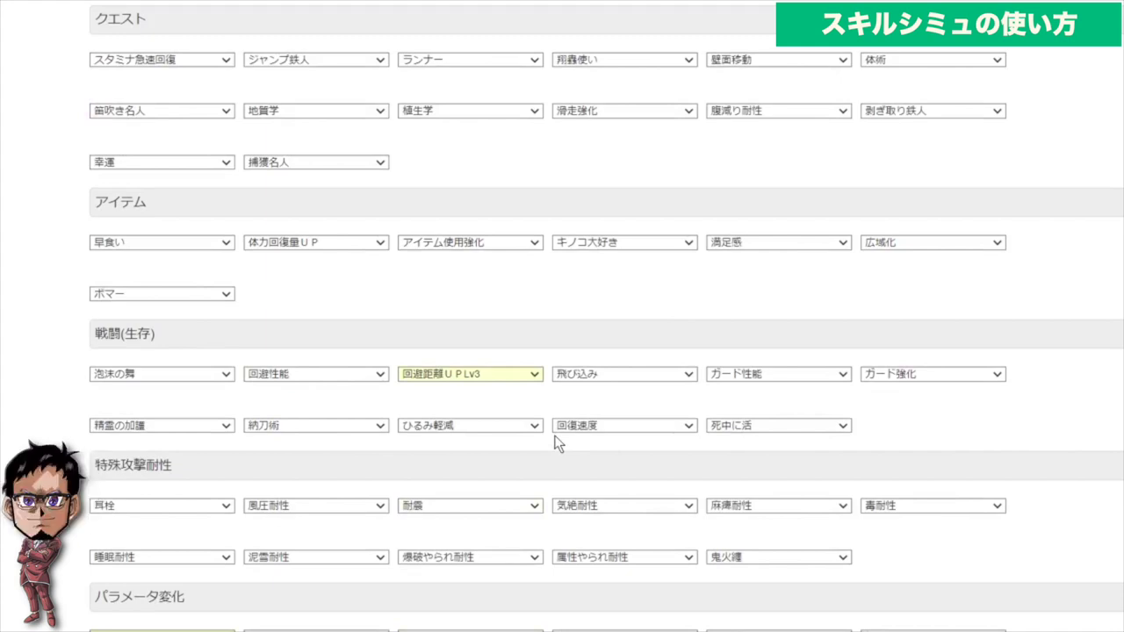
scroll(555, 443, down, 15)
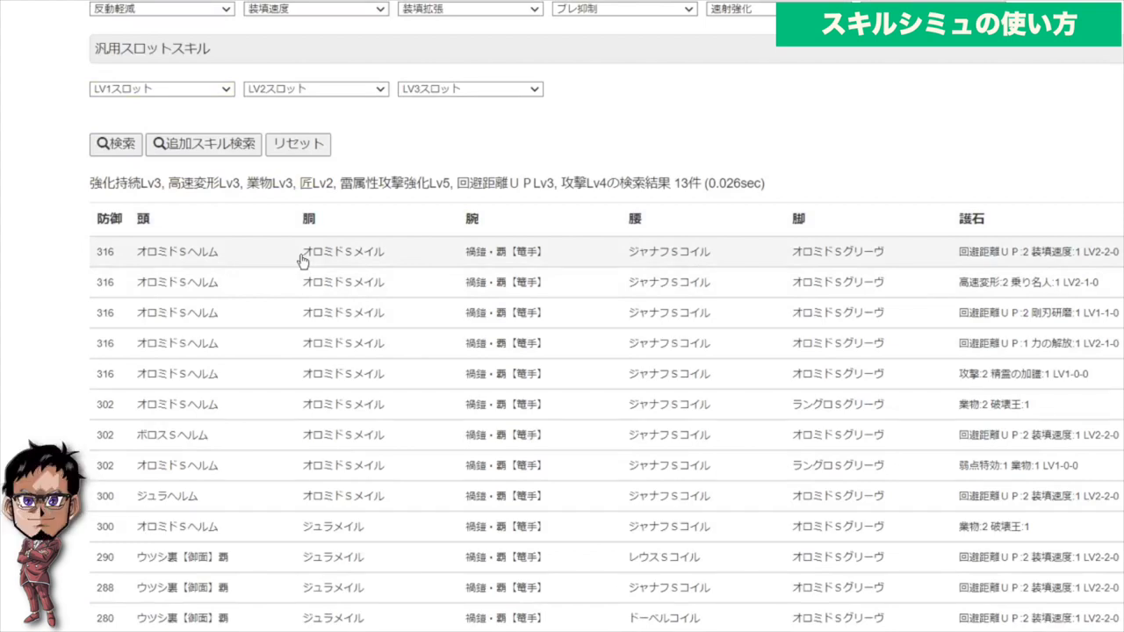
scroll(301, 261, up, 15)
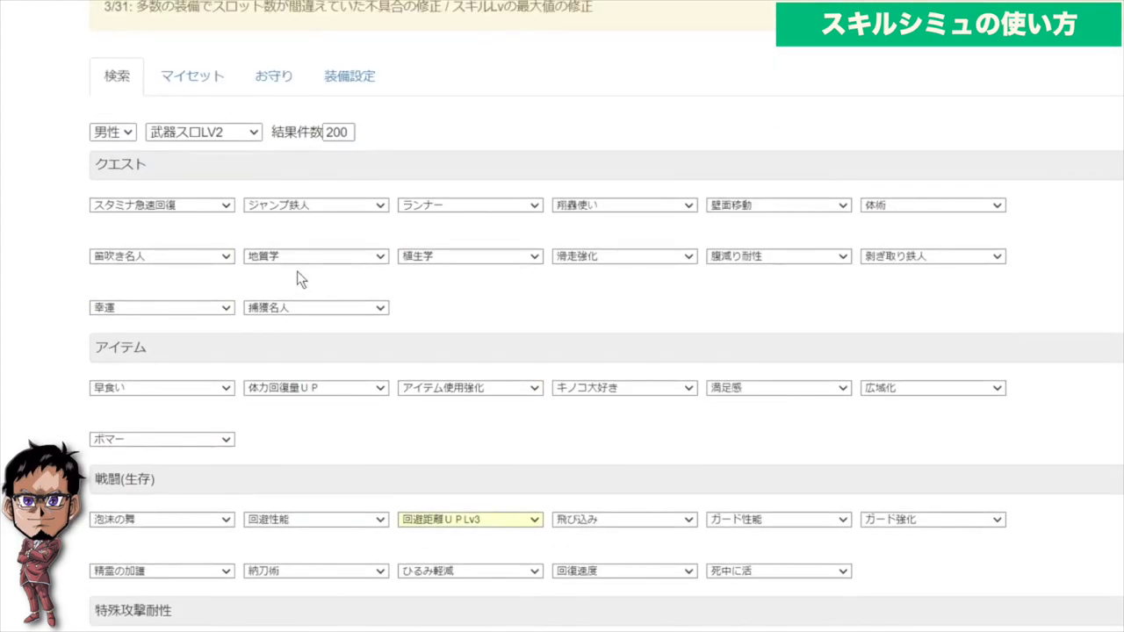
scroll(299, 278, up, 3)
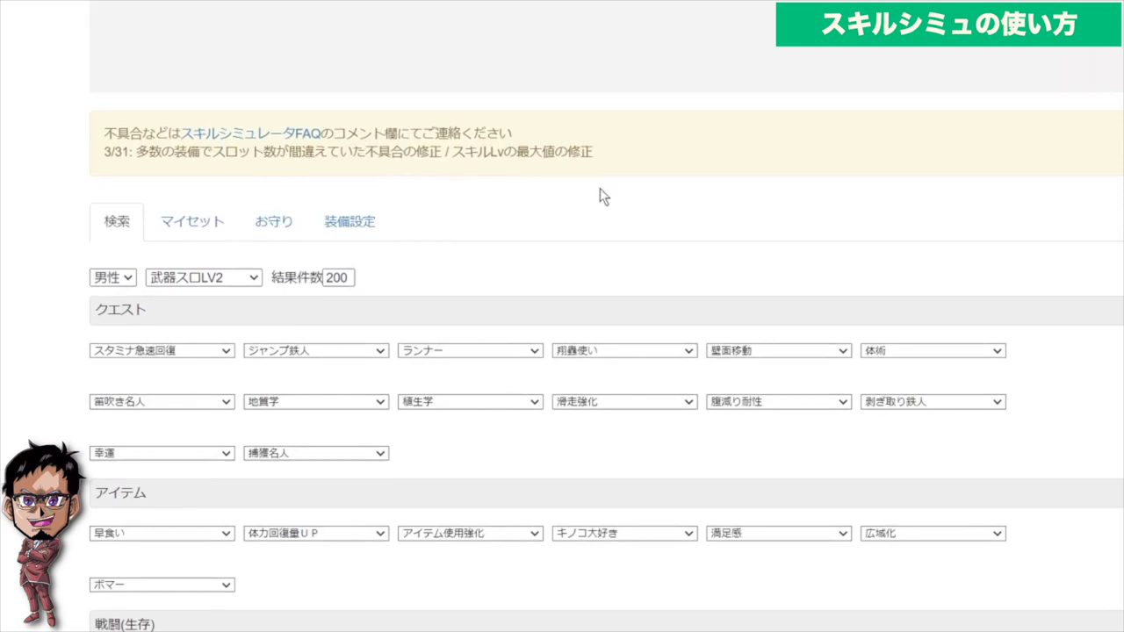
Reopen the お守り page and look through the registered charms down to the import/export area.
click(288, 224)
scroll(760, 316, down, 7)
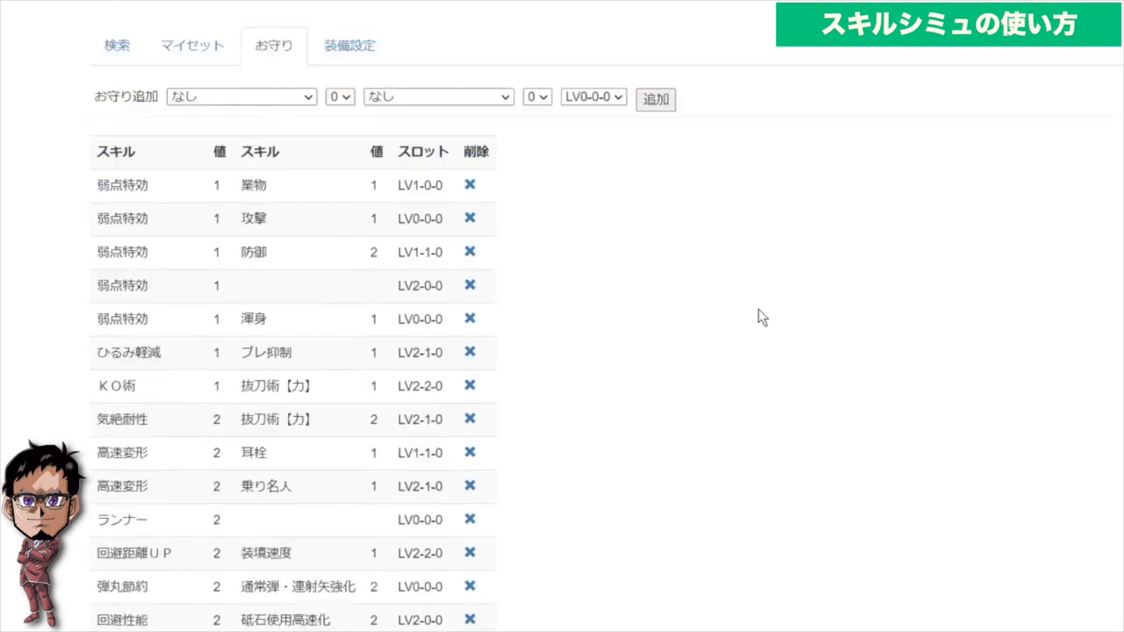
scroll(763, 318, up, 3)
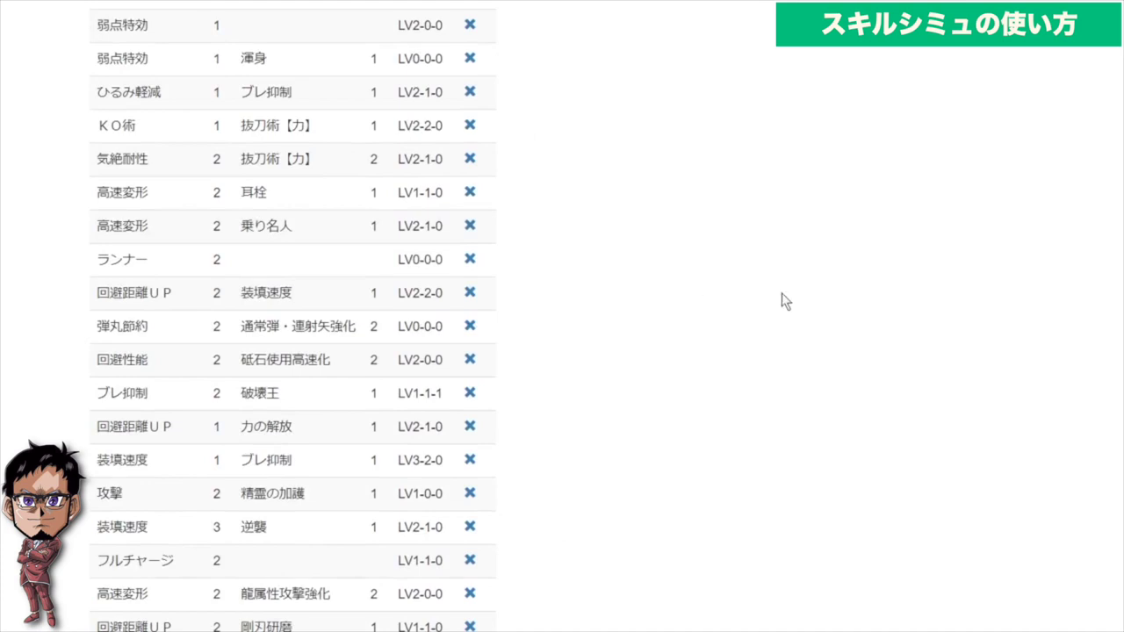
scroll(842, 381, up, 5)
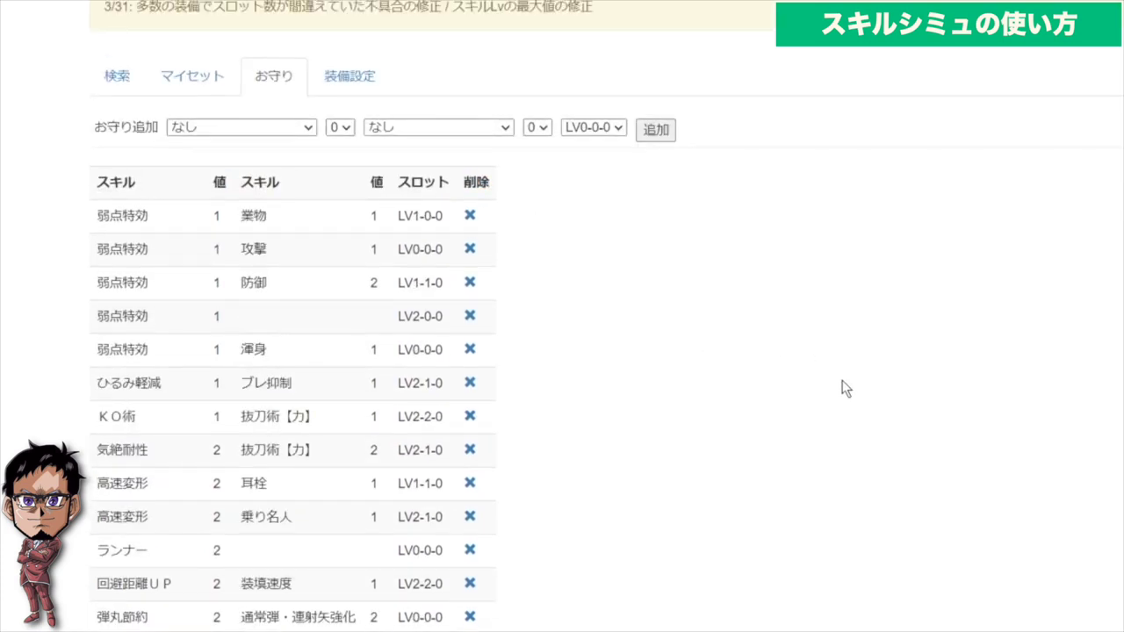
scroll(842, 380, down, 10)
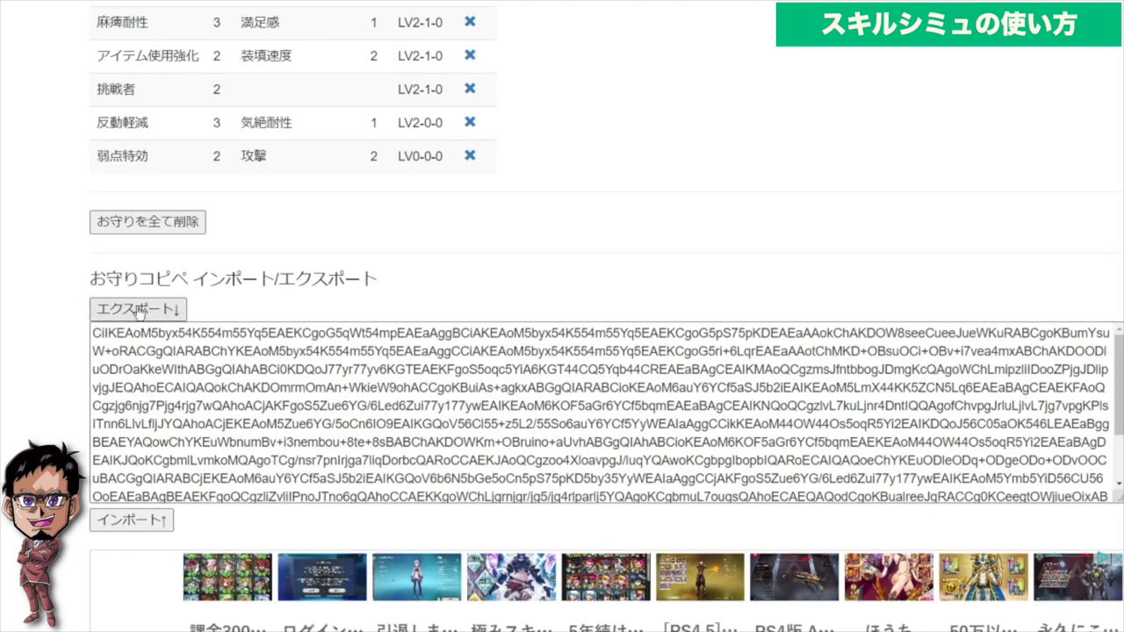
Copy the entire exported お守り code, clear the text area, and paste the code back in.
drag(91, 333, 536, 463)
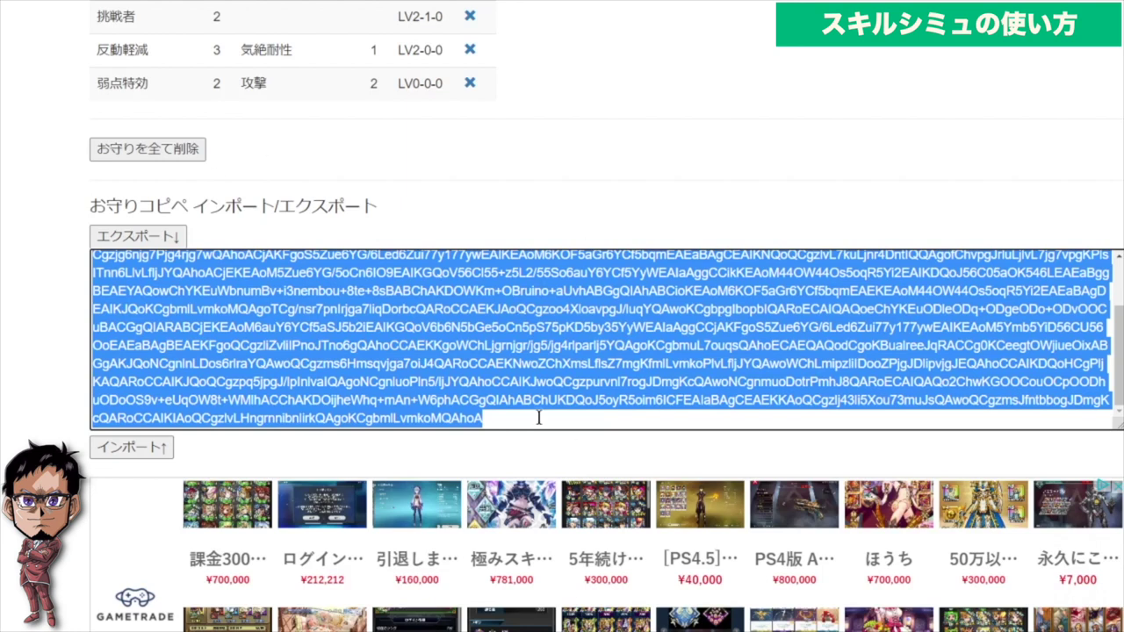
click(551, 451)
click(510, 419)
key(ctrl+a)
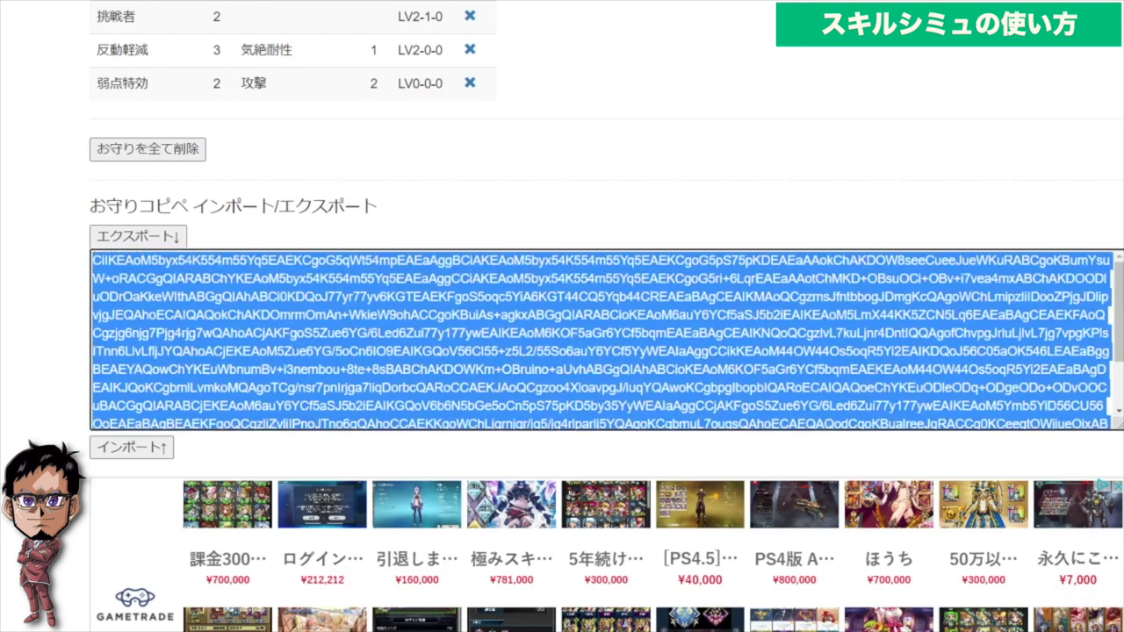
key(BackSpace)
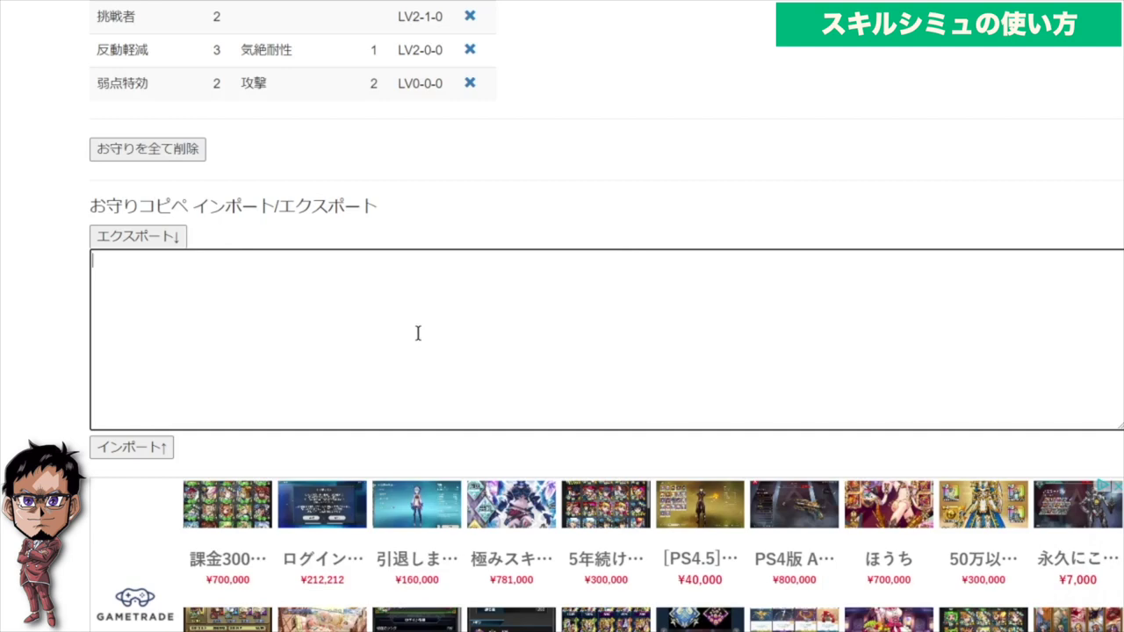
key(ctrl+v)
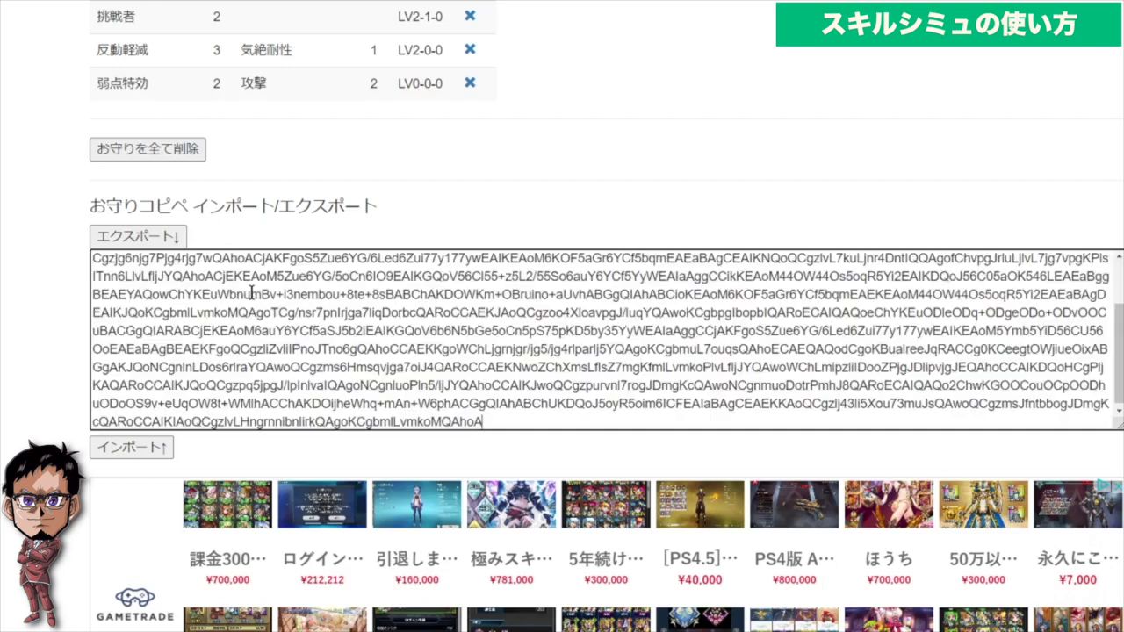
Look over the registered charms, then delete all お守り and confirm the deletion.
scroll(341, 331, up, 2)
scroll(319, 156, up, 8)
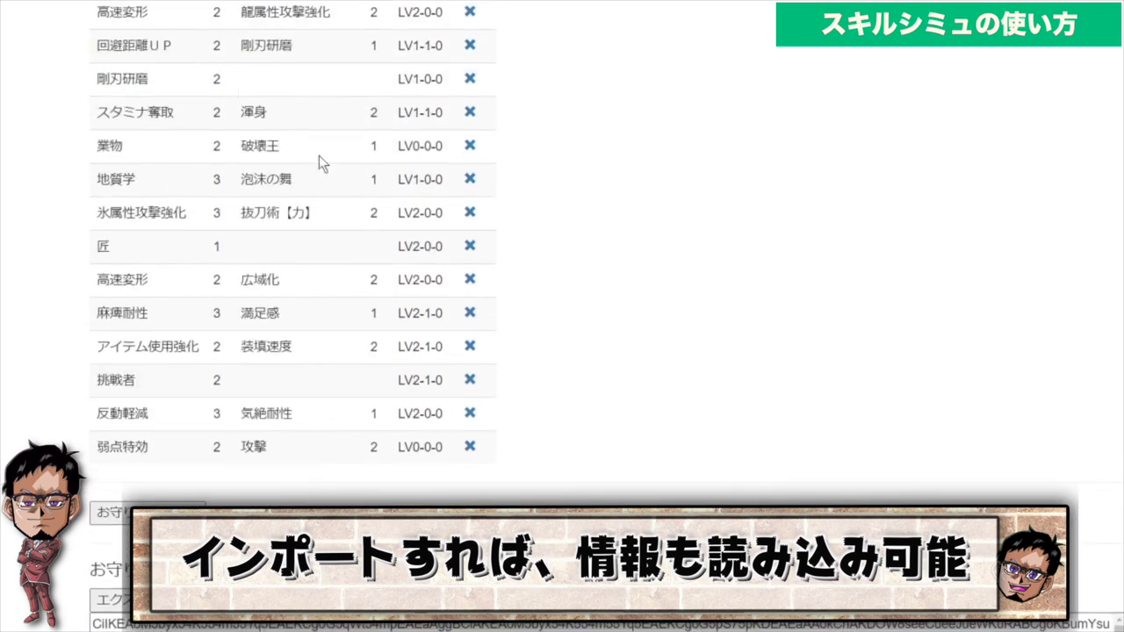
scroll(404, 208, down, 5)
scroll(404, 208, down, 3)
scroll(527, 457, down, 3)
scroll(446, 334, up, 2)
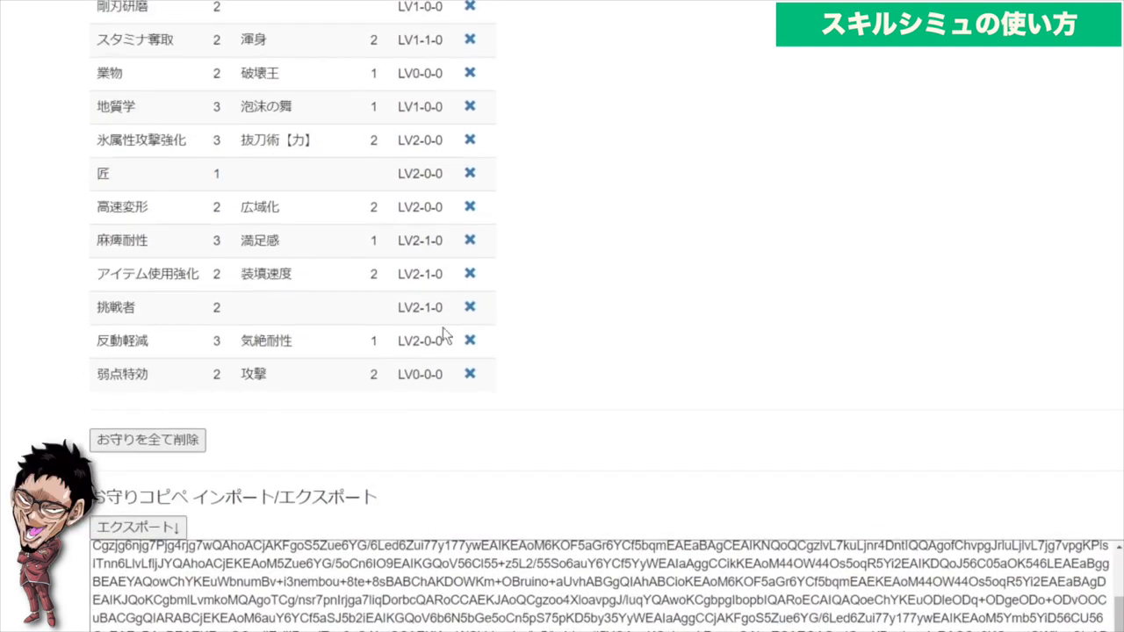
click(170, 445)
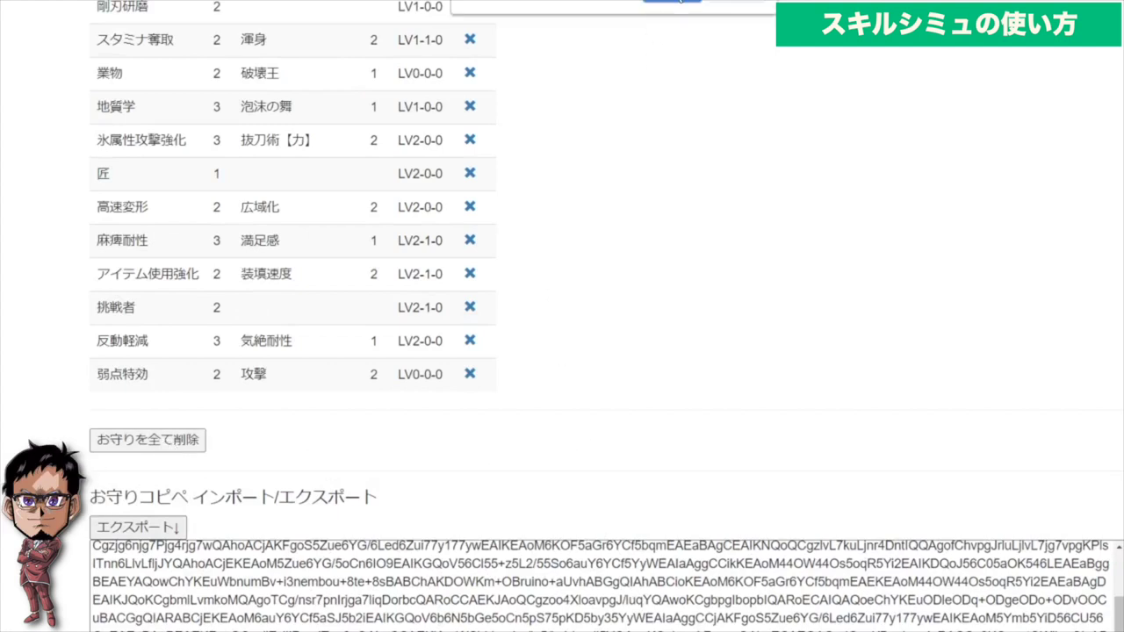
click(676, 2)
Check the emptied お守り list and the pasted code down to its end, then import the charms from it.
scroll(322, 257, up, 3)
scroll(322, 258, up, 1)
scroll(322, 257, up, 1)
scroll(369, 112, up, 1)
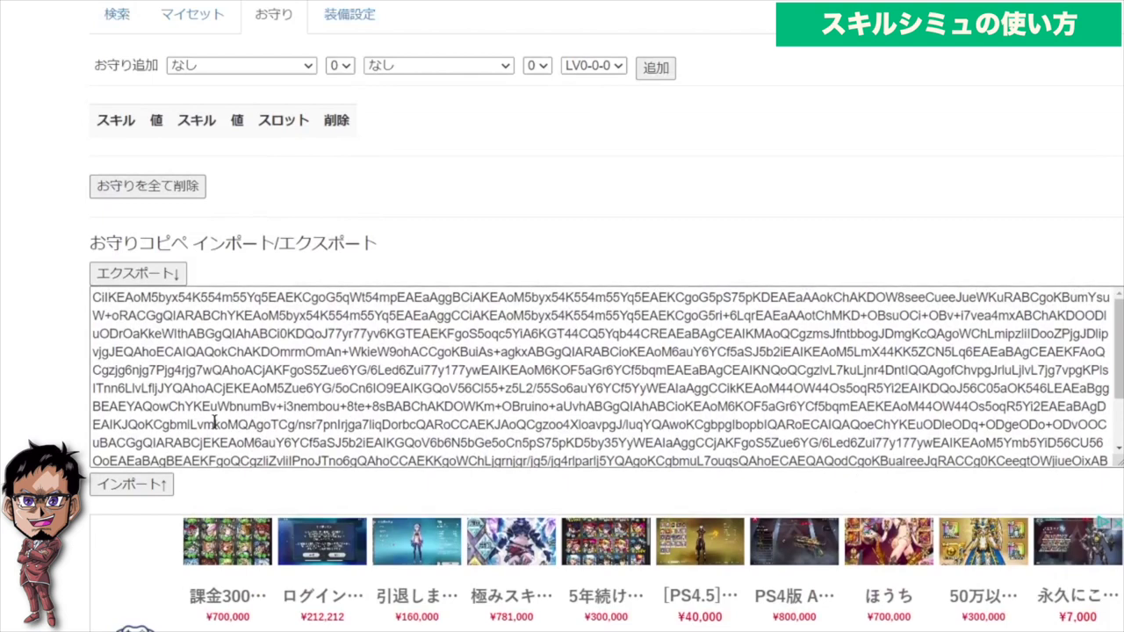
scroll(185, 378, down, 1)
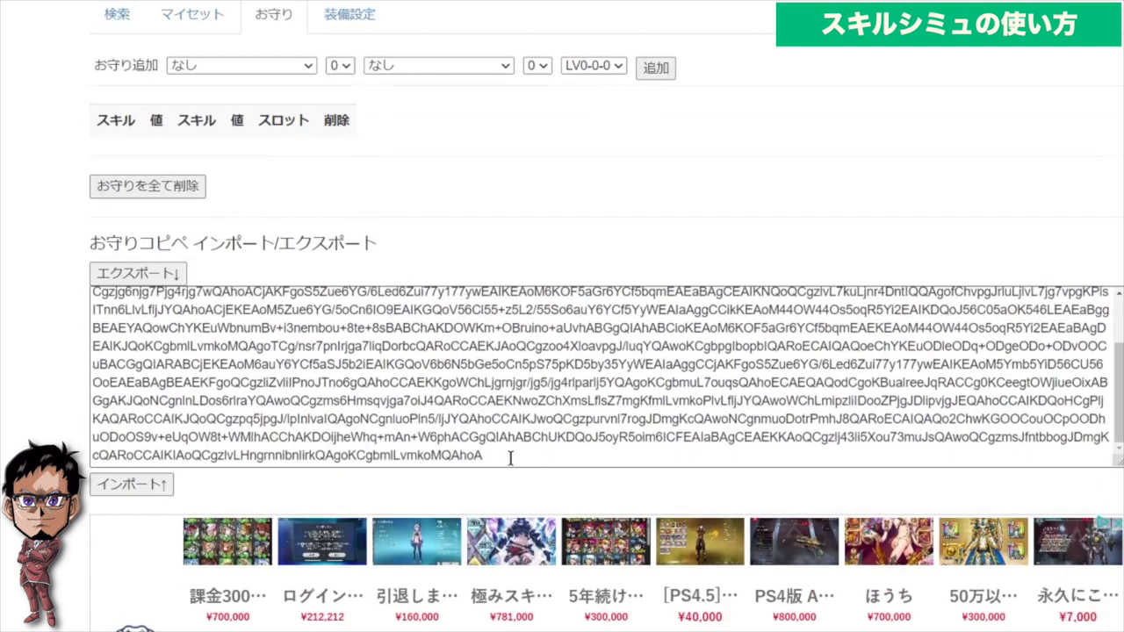
click(510, 457)
scroll(137, 425, down, 1)
click(143, 413)
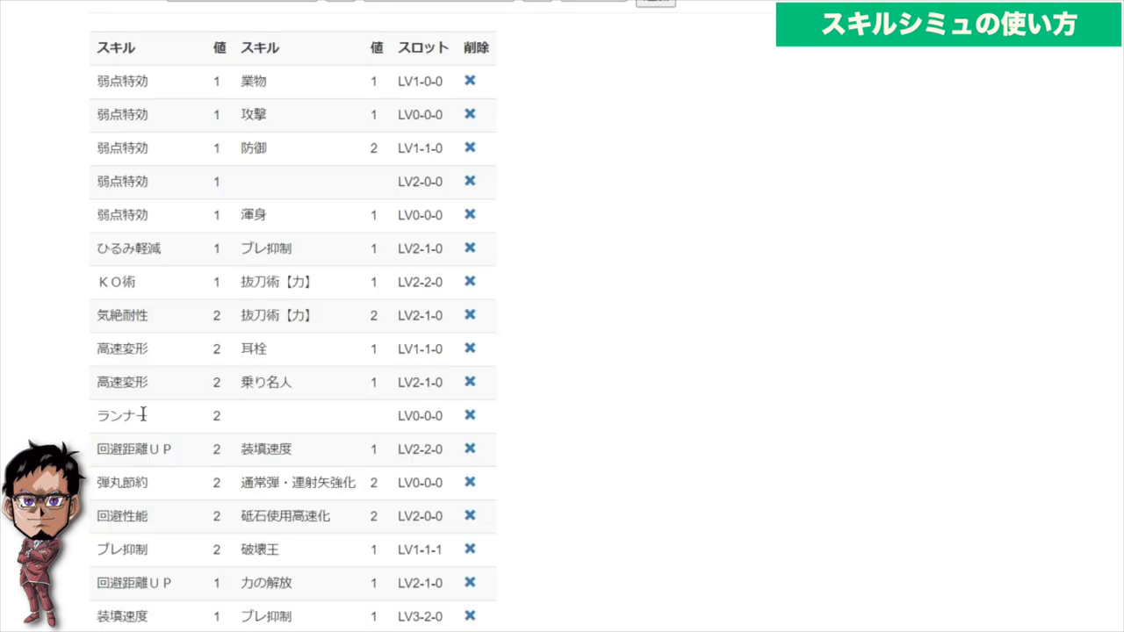
Look through the imported お守り list from beginning to end and return to its start.
scroll(701, 348, down, 10)
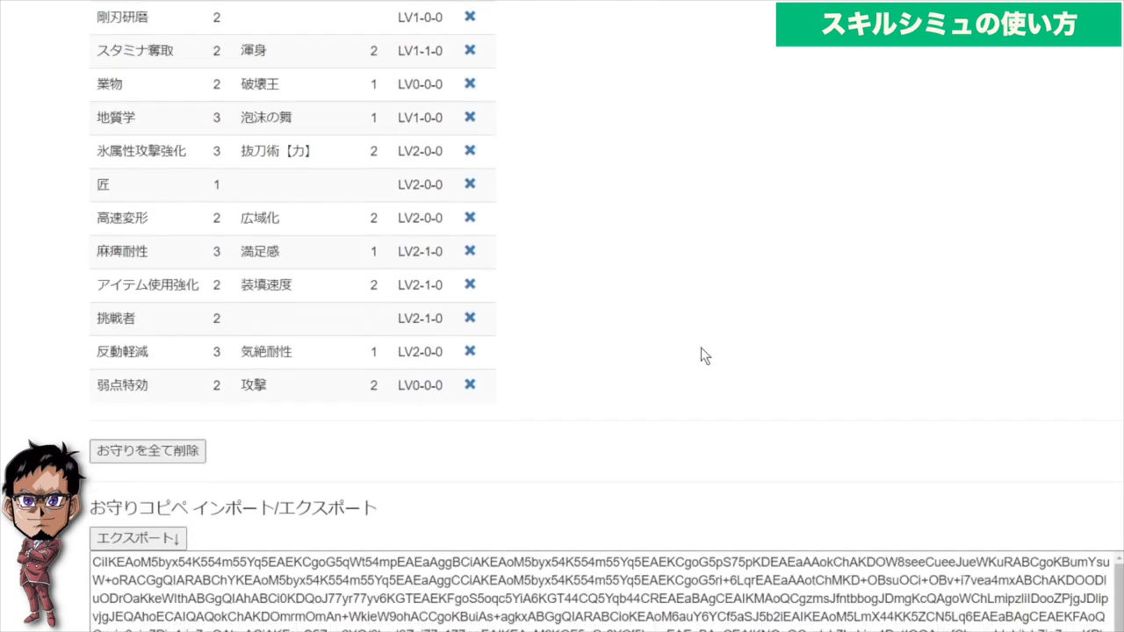
scroll(698, 347, up, 4)
scroll(698, 347, up, 8)
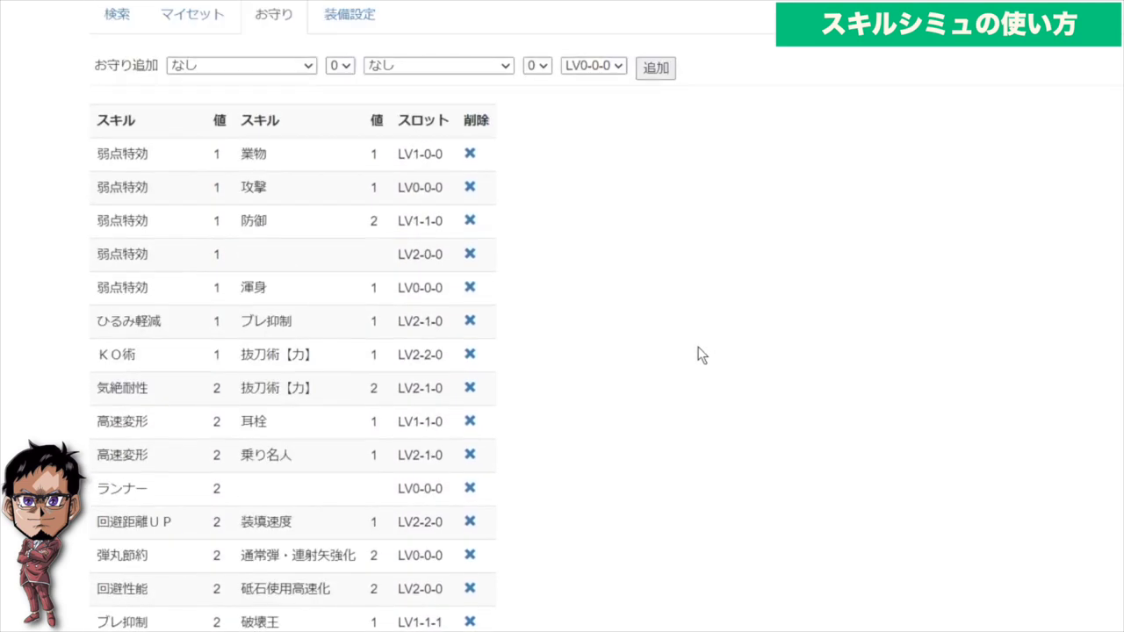
scroll(698, 347, up, 1)
scroll(698, 347, up, 1)
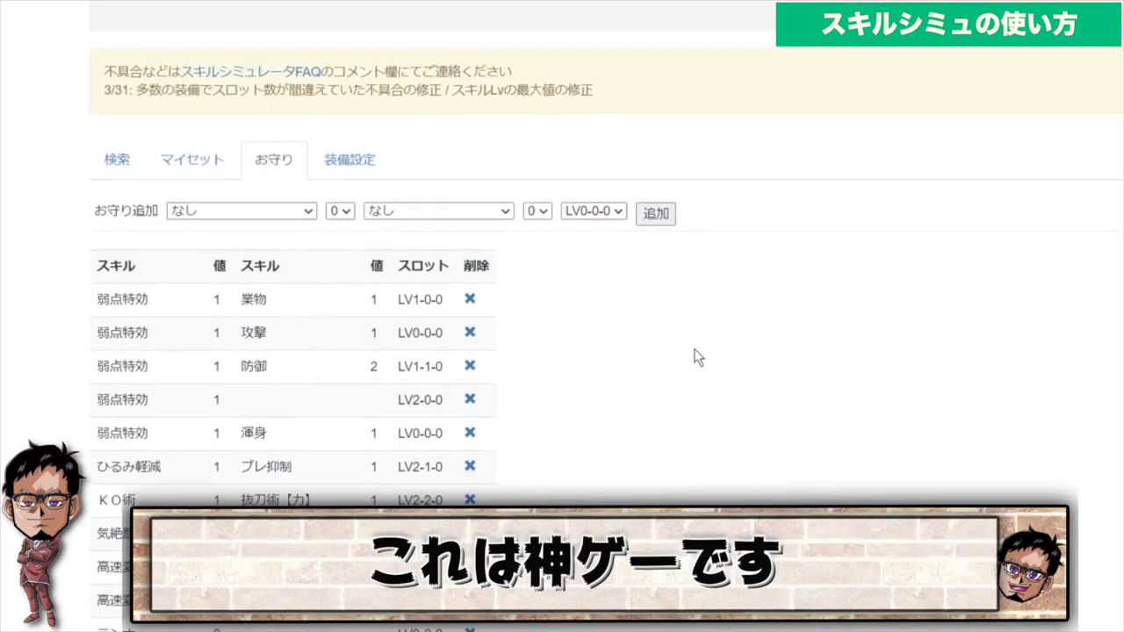
Review the armour set results on the 検索 page, highlighting the full list of searched skills and then 攻撃Lv4 alone.
scroll(684, 349, down, 3)
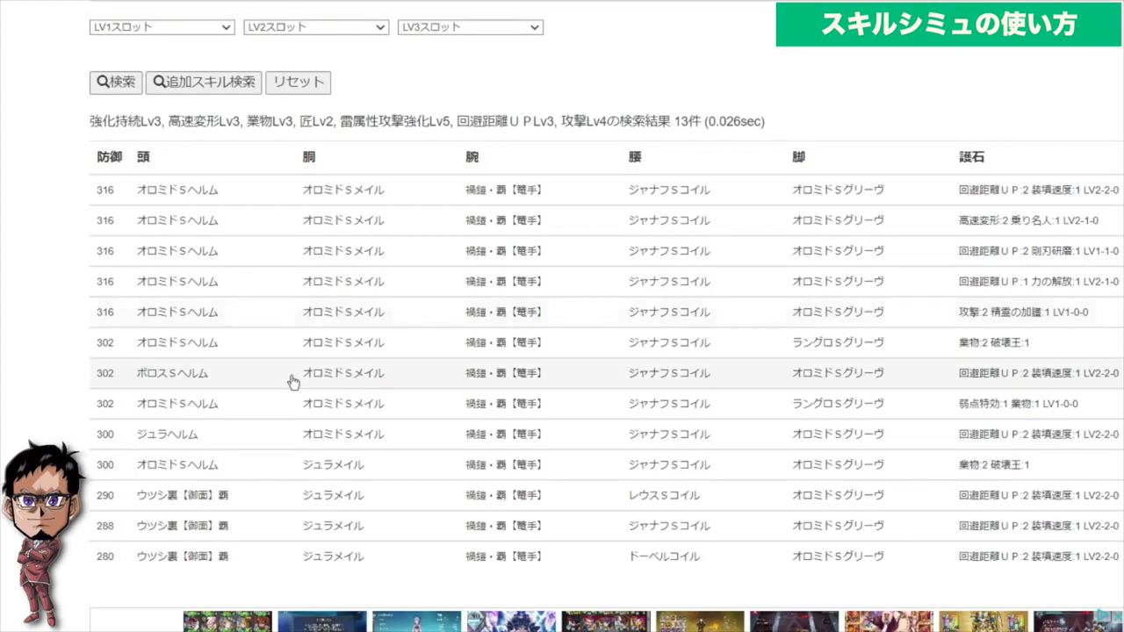
scroll(54, 303, down, 1)
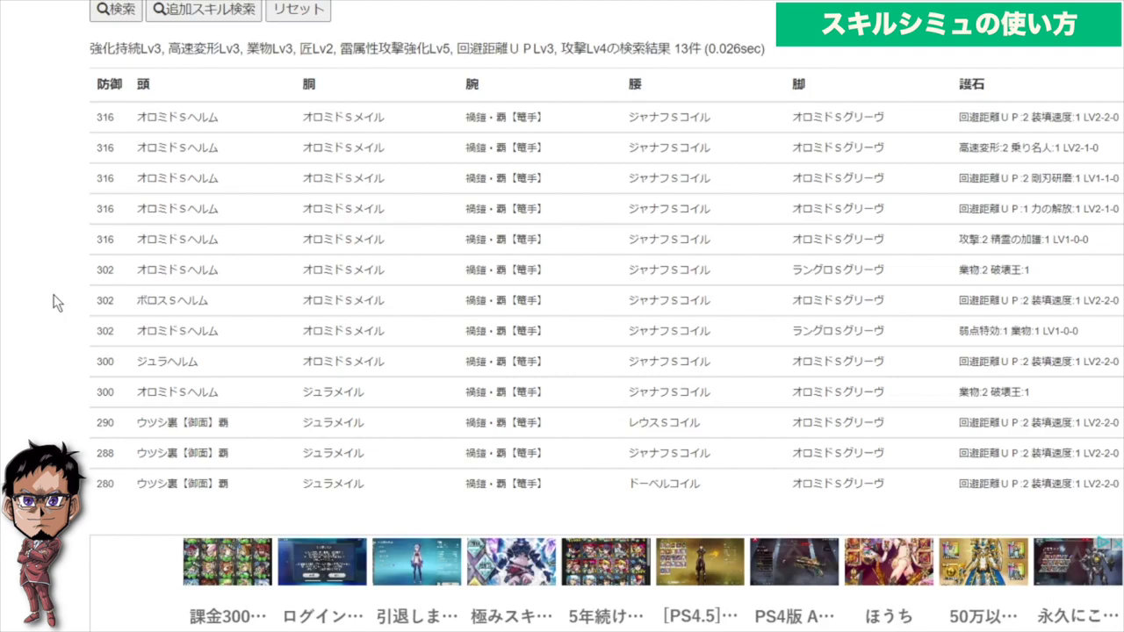
drag(606, 50, 129, 55)
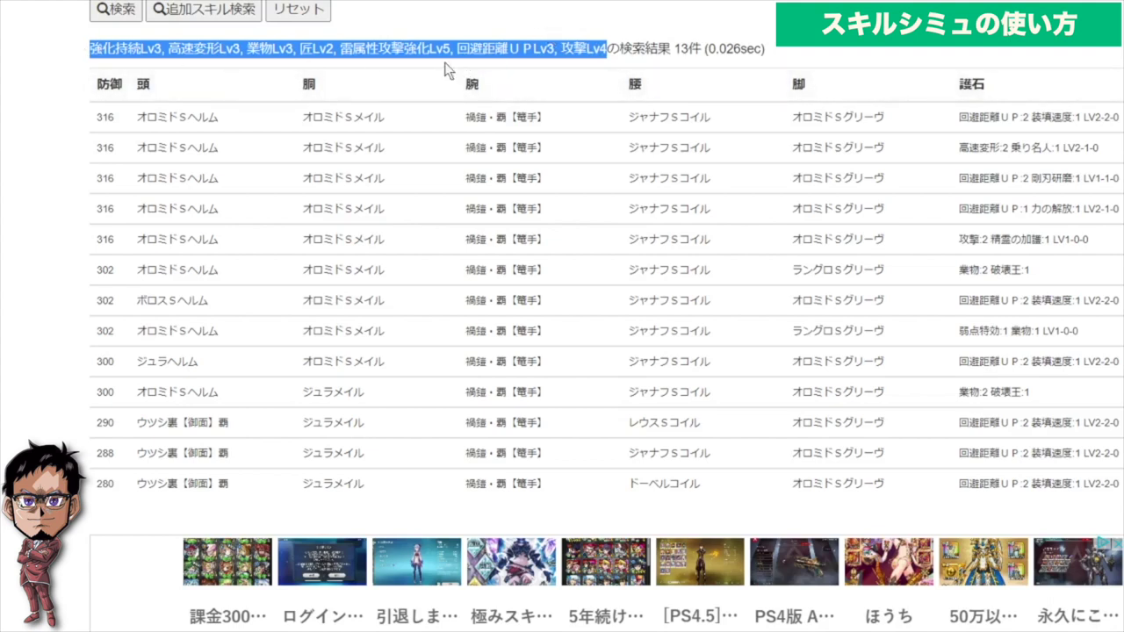
click(633, 79)
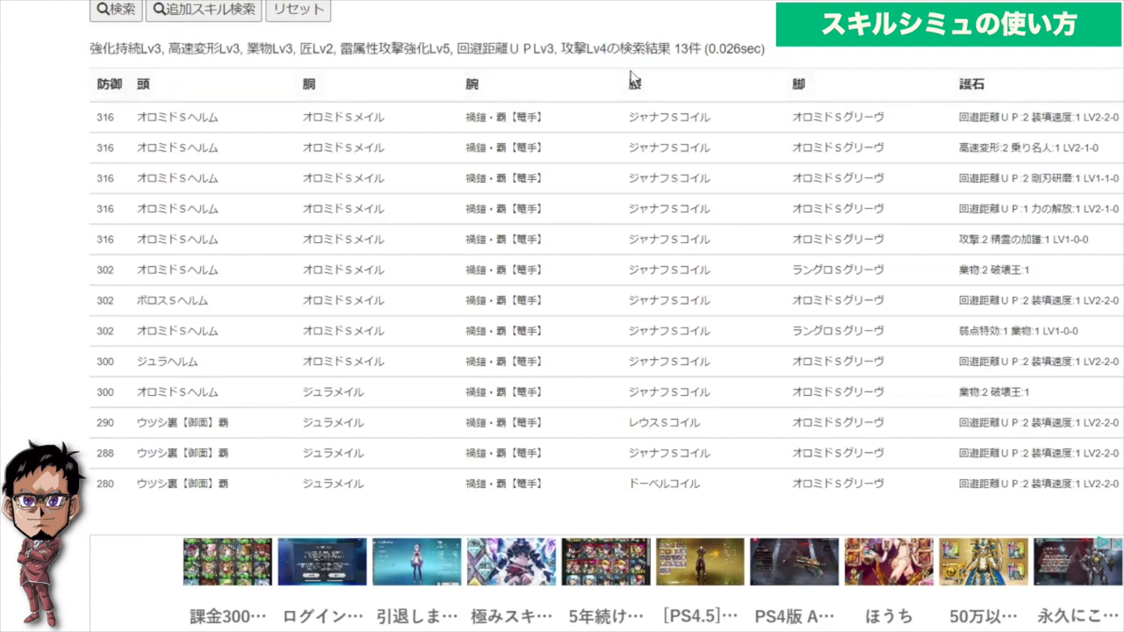
drag(607, 48, 561, 42)
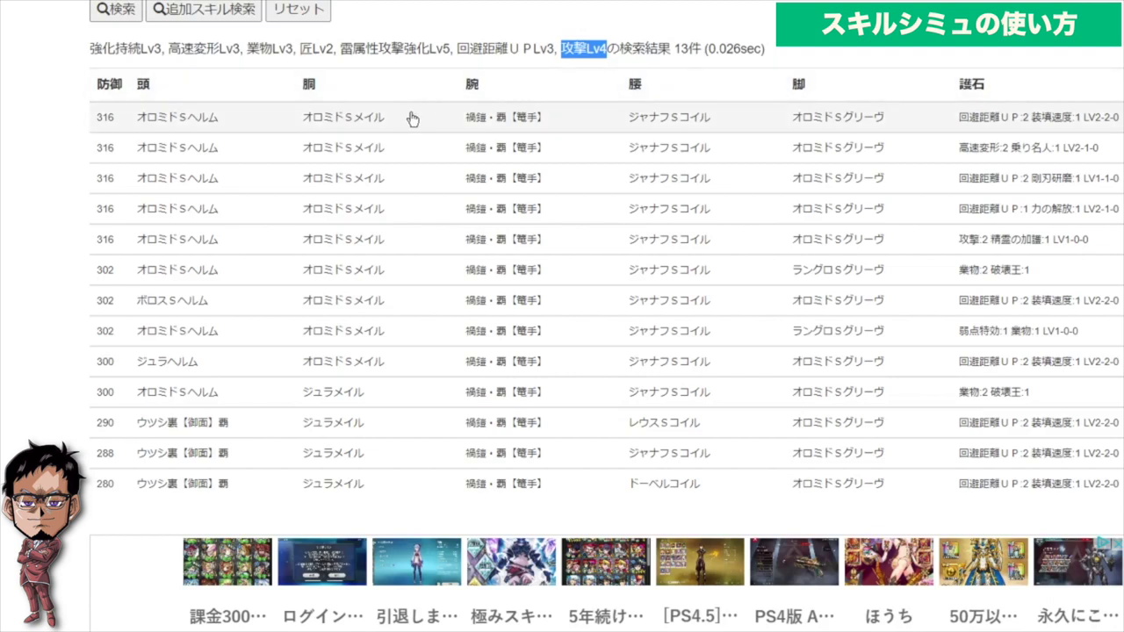
Raise the 攻撃 skill condition to Lv5 and search the armour sets again.
scroll(492, 107, up, 3)
scroll(506, 115, up, 10)
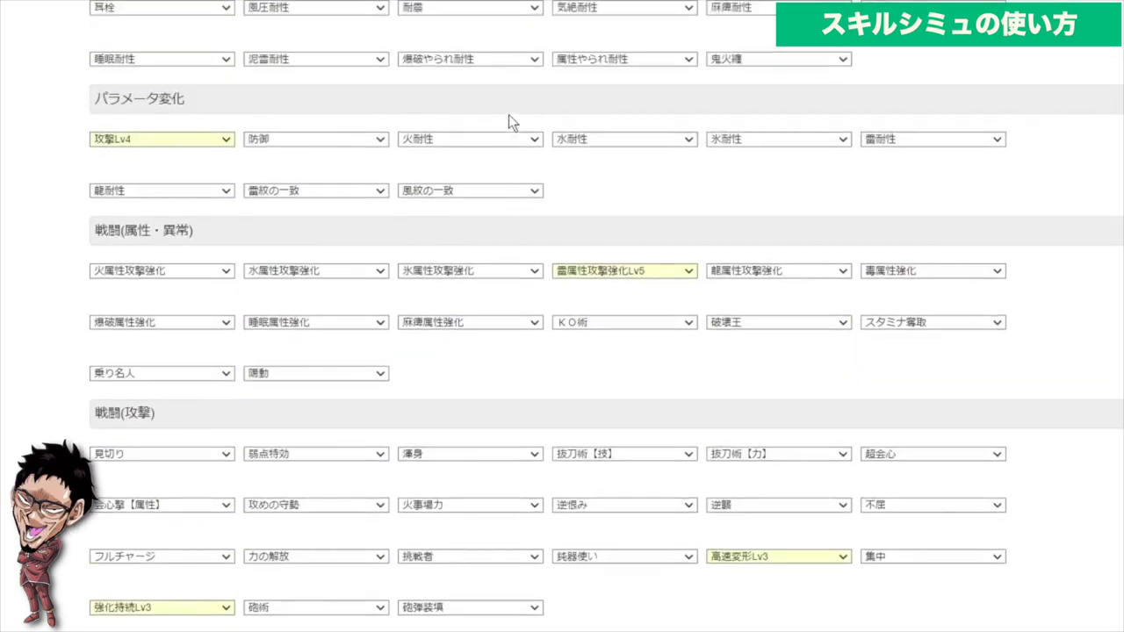
click(182, 139)
click(5, 233)
scroll(4, 233, down, 6)
scroll(5, 233, down, 4)
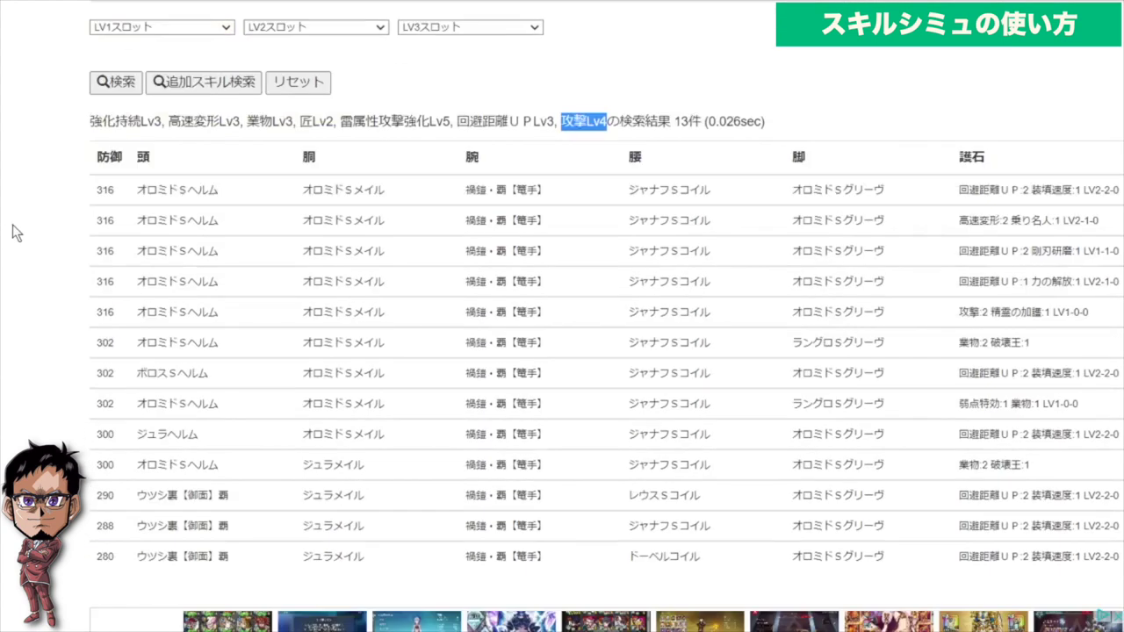
click(104, 85)
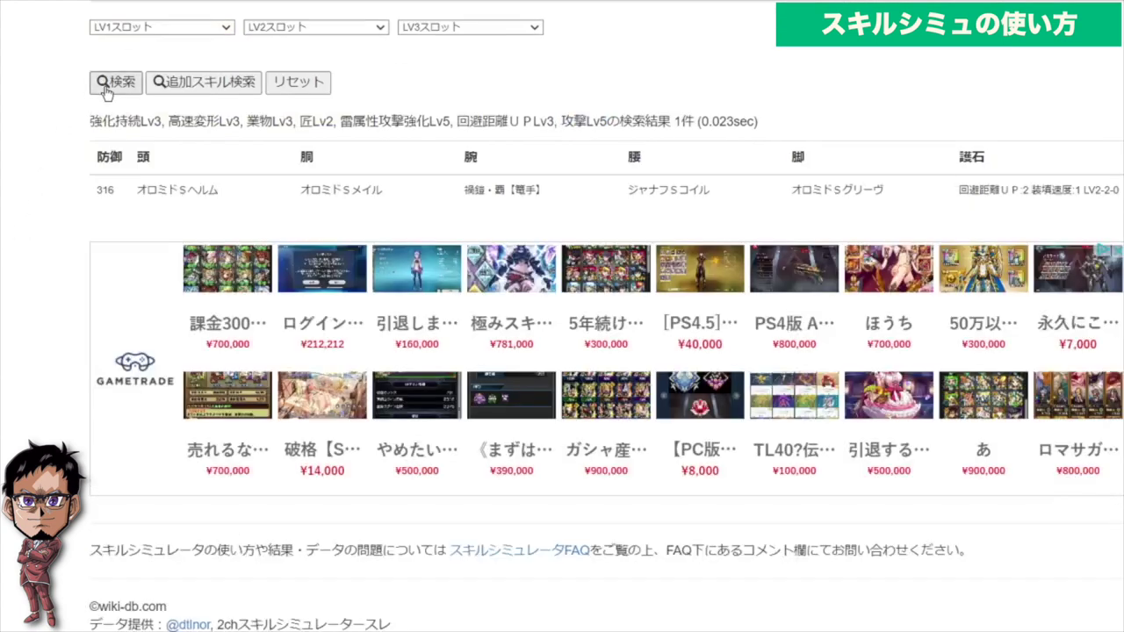
Open the details of the オロミドＳヘルム set, examine its armour pieces, decorations, skill points and slots, and close them.
click(223, 199)
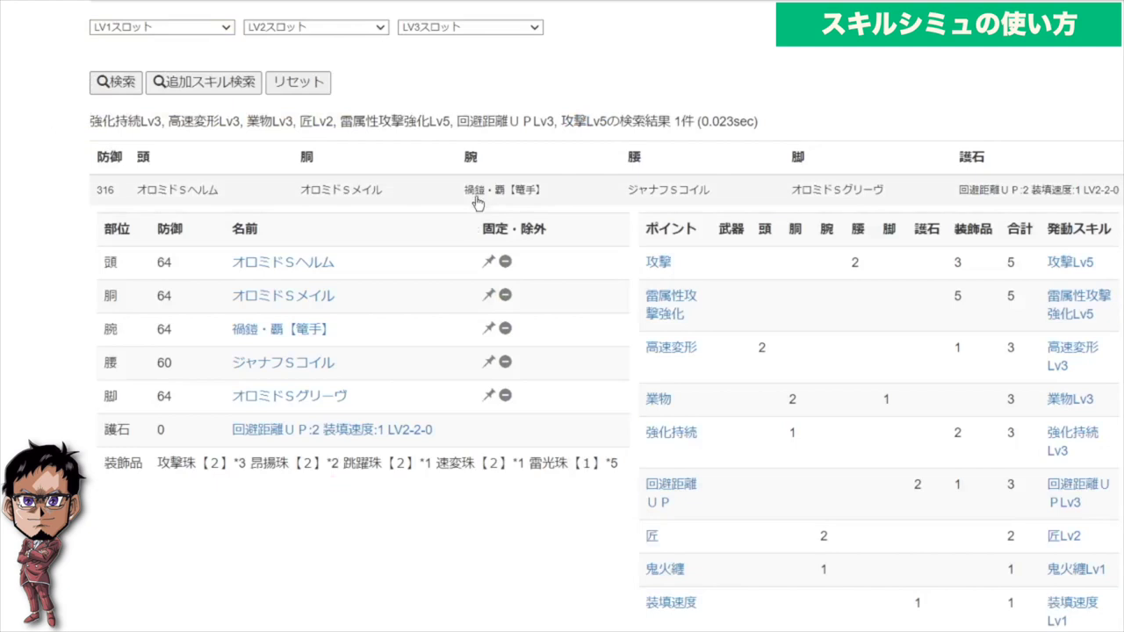
click(482, 204)
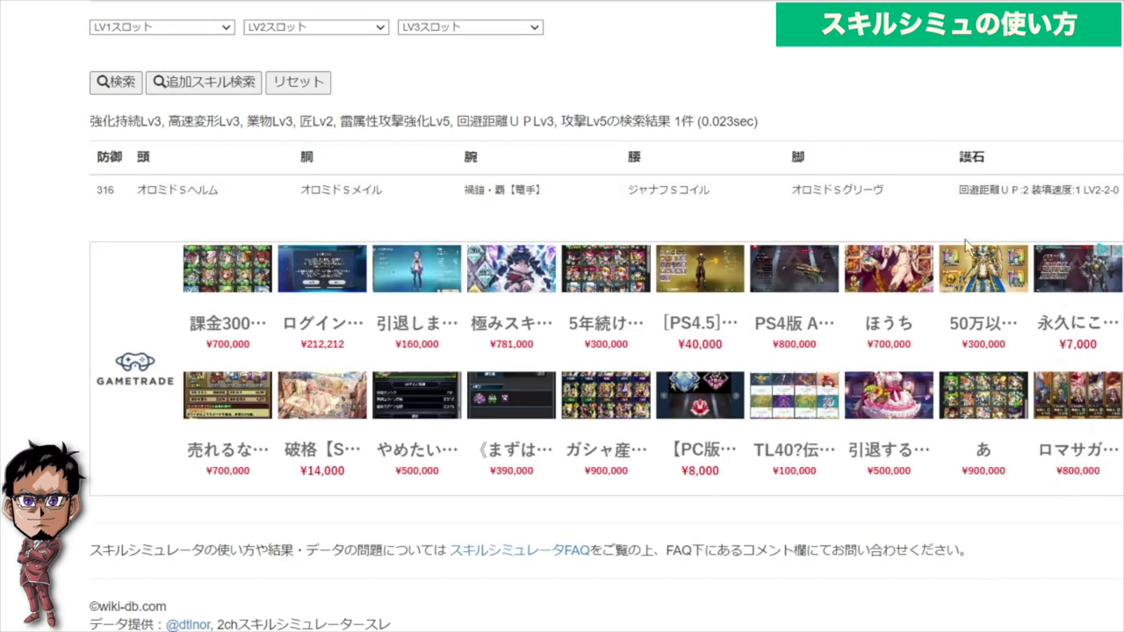
click(551, 196)
scroll(562, 351, down, 3)
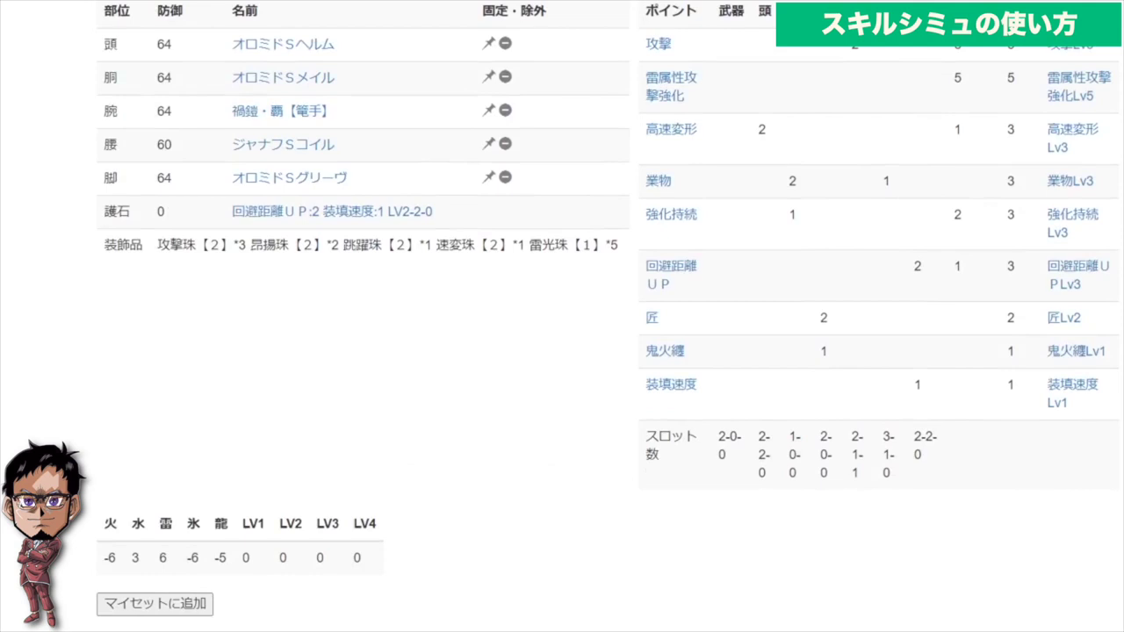
scroll(562, 316, up, 1)
scroll(562, 317, down, 1)
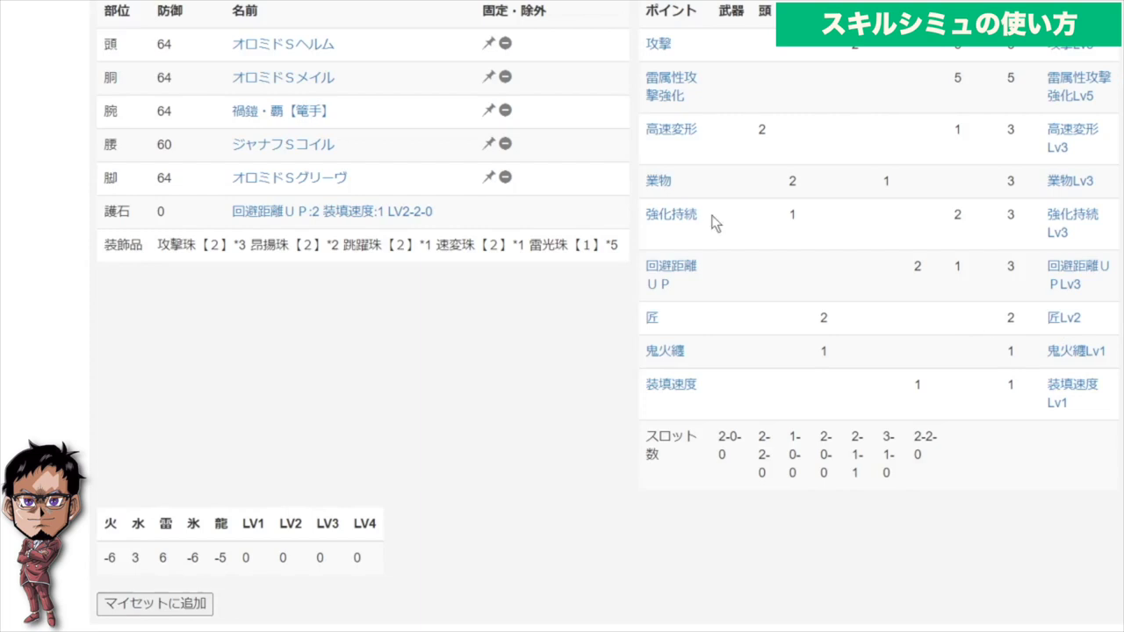
click(710, 220)
Highlight the searched skills from 強化持続Lv3 to 攻撃Lv5 above the result, then reopen the set's details to compare them.
scroll(517, 275, up, 2)
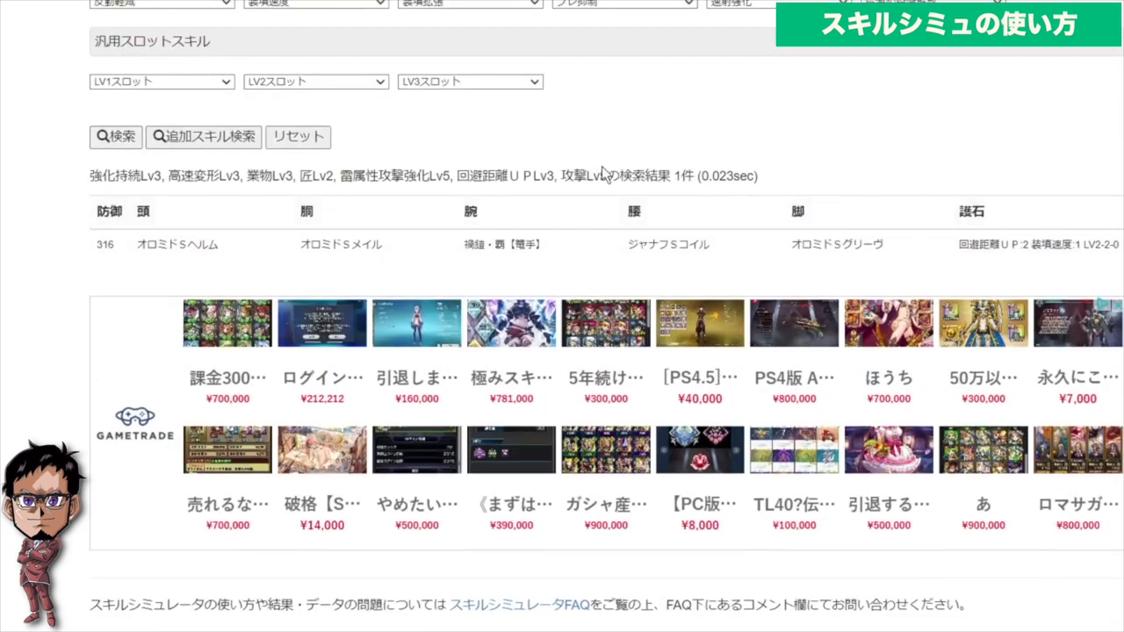
drag(605, 175, 88, 176)
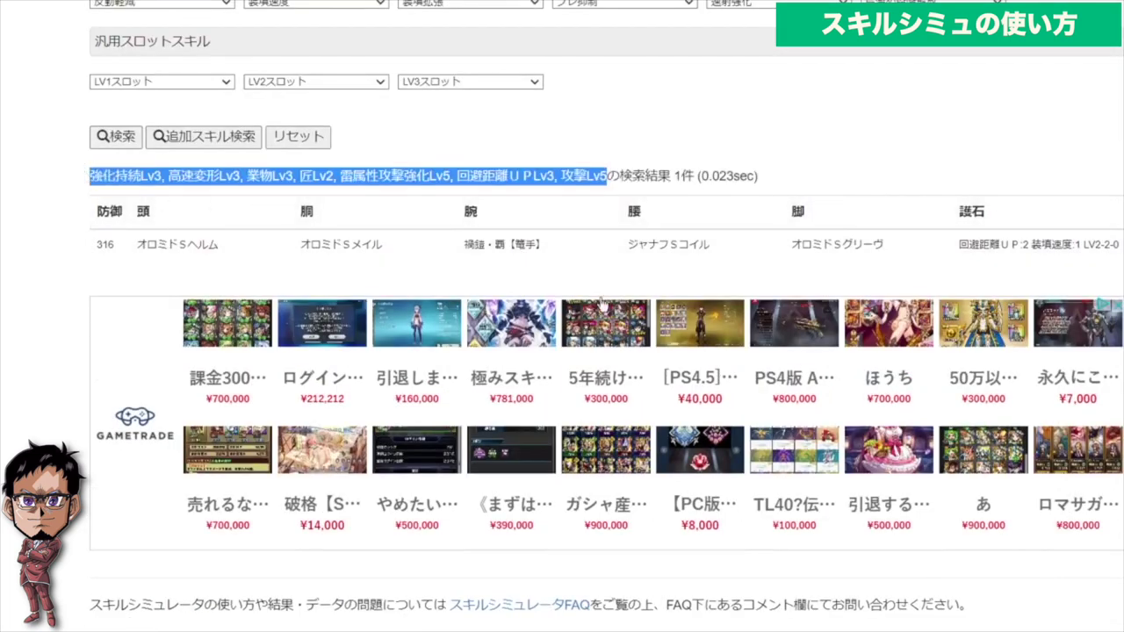
click(561, 243)
scroll(562, 351, down, 3)
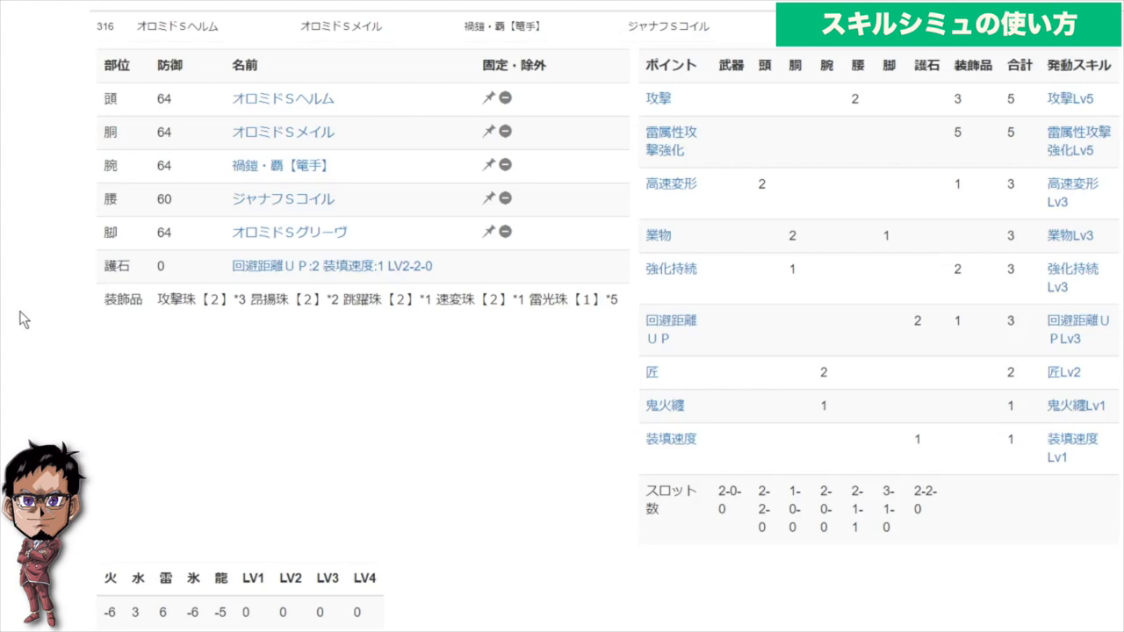
Look through the skill conditions from the クエスト category down to 汎用スロットスキル to review the selected levels.
scroll(22, 319, up, 10)
scroll(562, 320, up, 15)
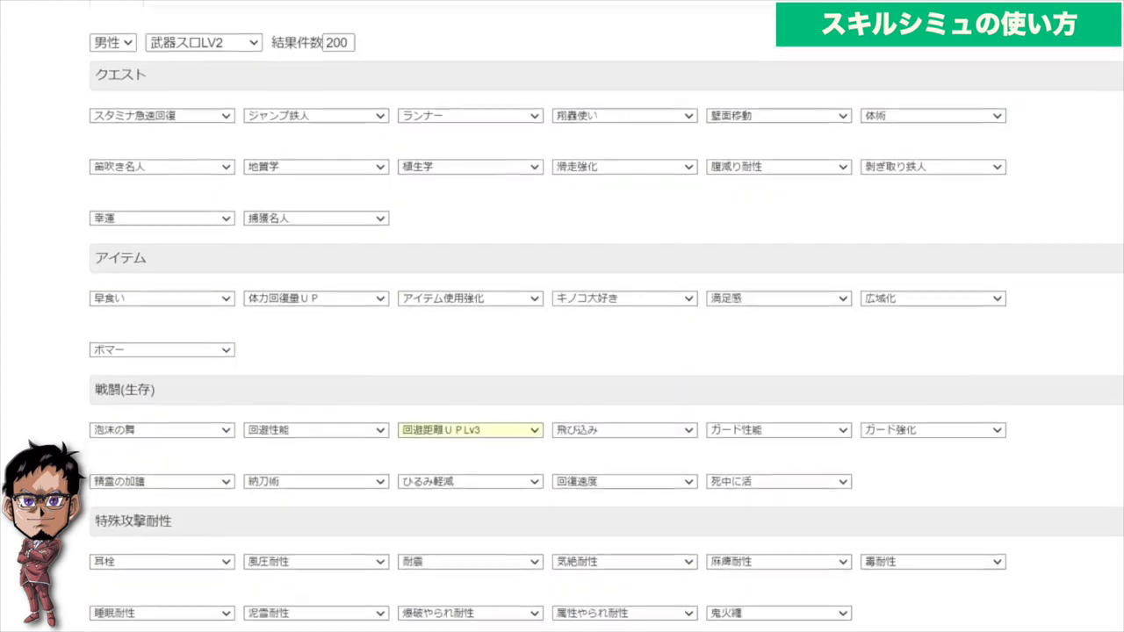
scroll(562, 321, down, 10)
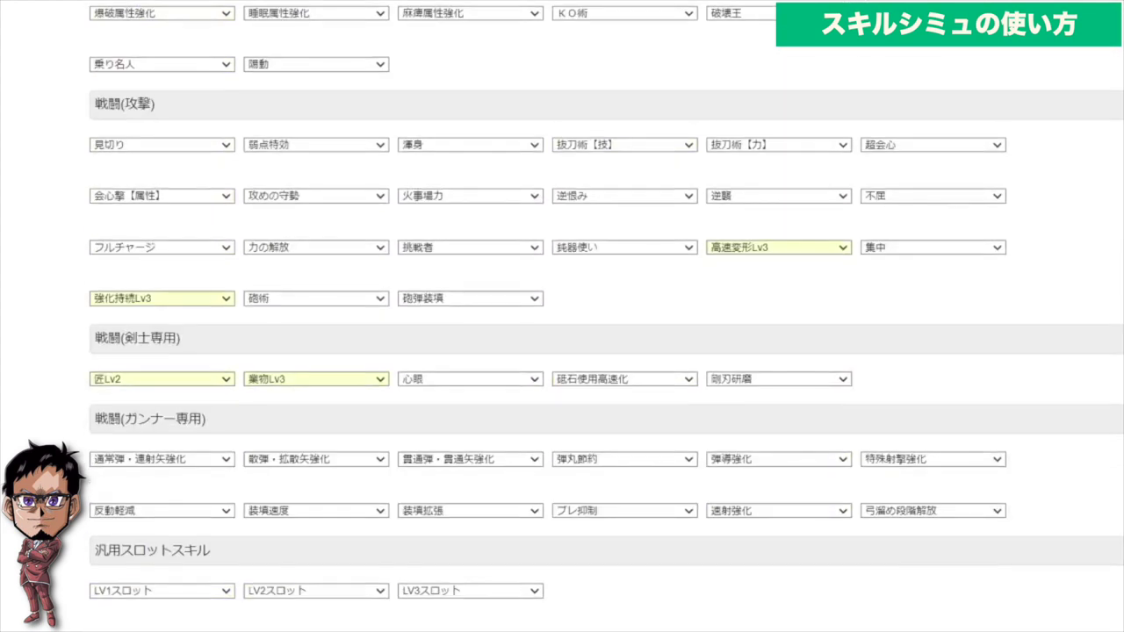